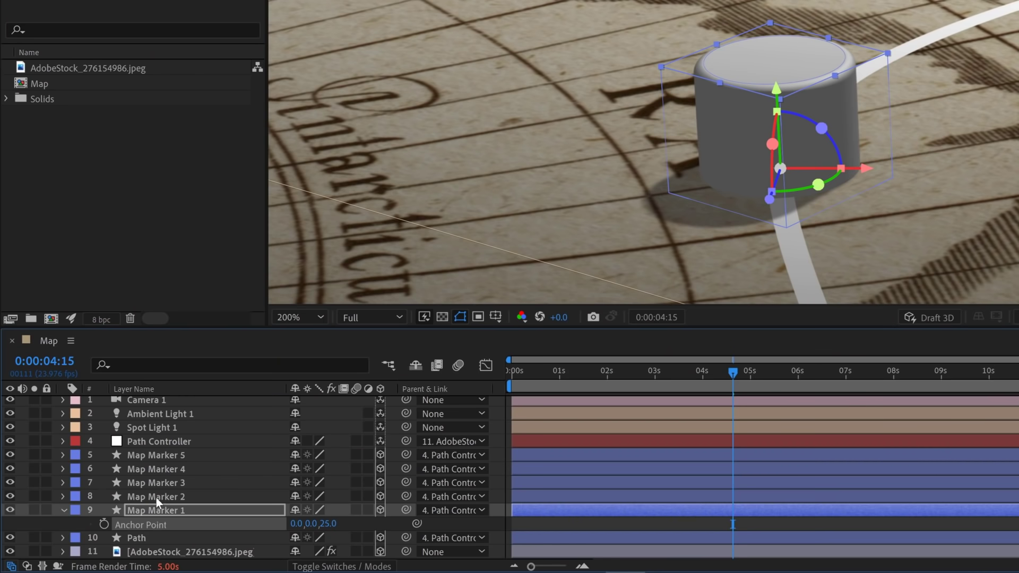
- Select Map Marker layers 2 through 5 in the timeline
{"action": "left_click", "coordinate": [156, 497]}
{"action": "left_click", "coordinate": [164, 456], "text": "shift"}
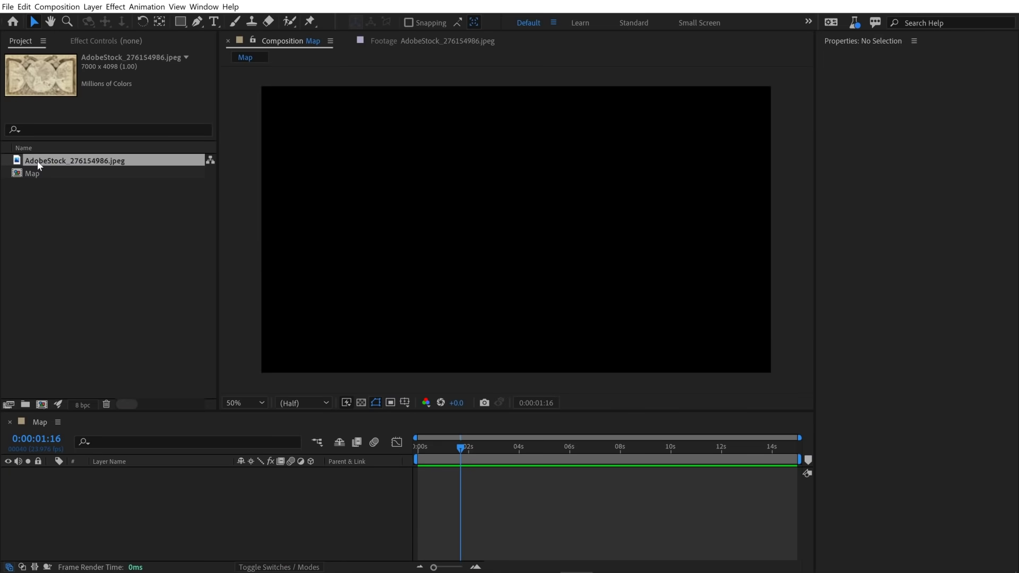
- Preview the AdobeStock_276154986.jpeg map and add it as a layer in the Map composition
{"action": "double_click", "coordinate": [38, 162]}
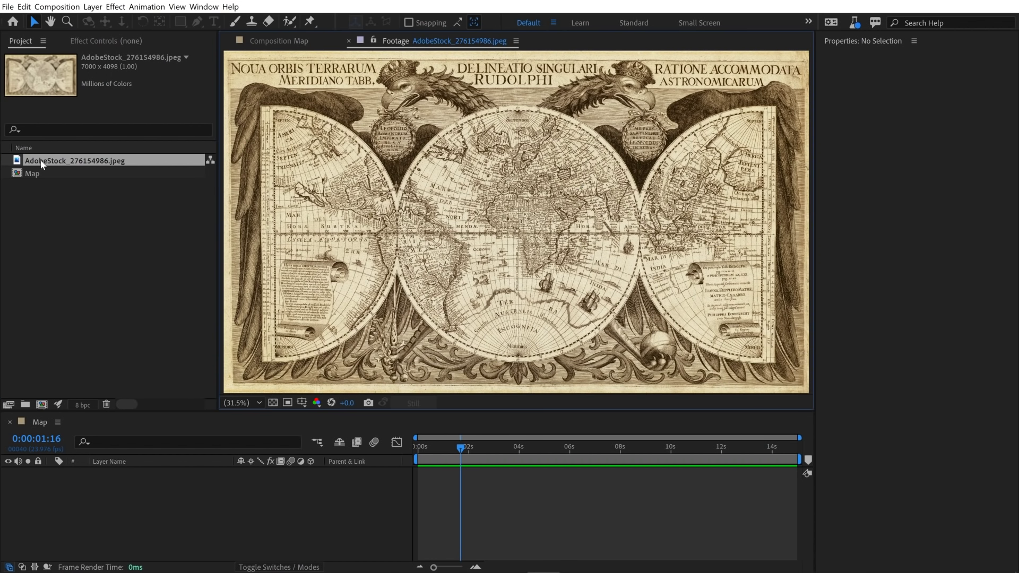
{"action": "left_click_drag", "start_coordinate": [40, 159], "coordinate": [109, 507]}
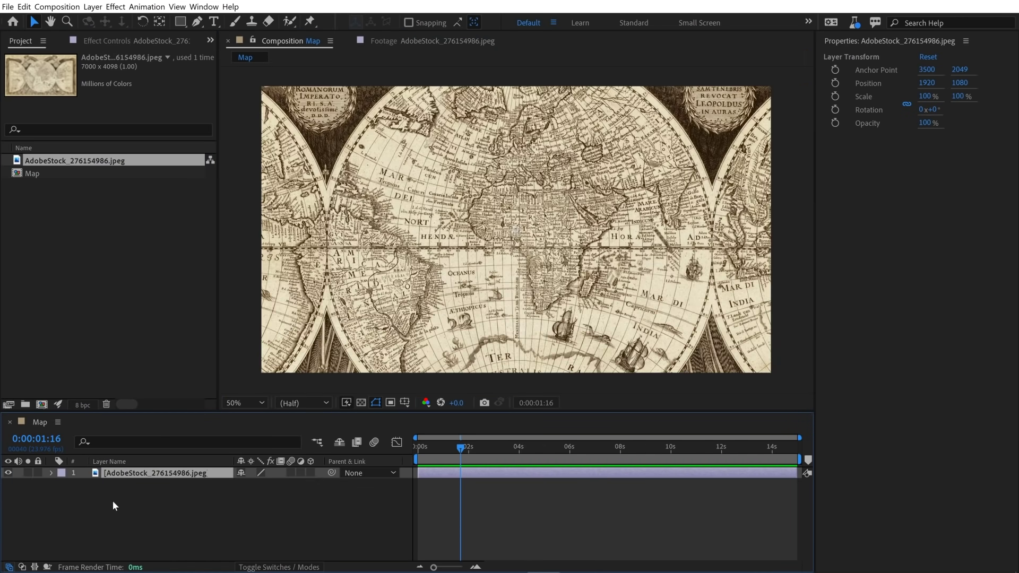
{"action": "key", "text": "comma"}
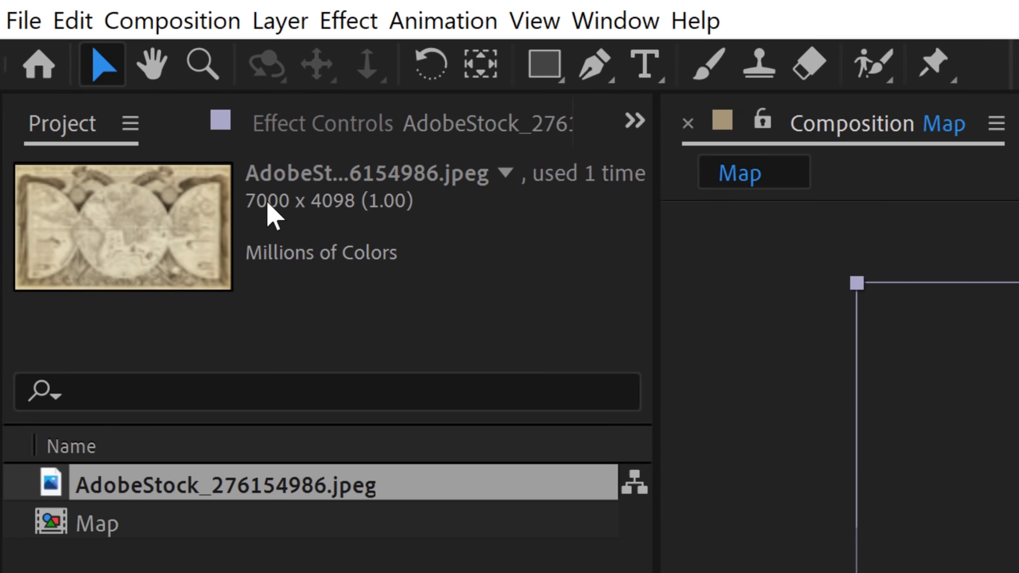
{"action": "left_click", "coordinate": [88, 527]}
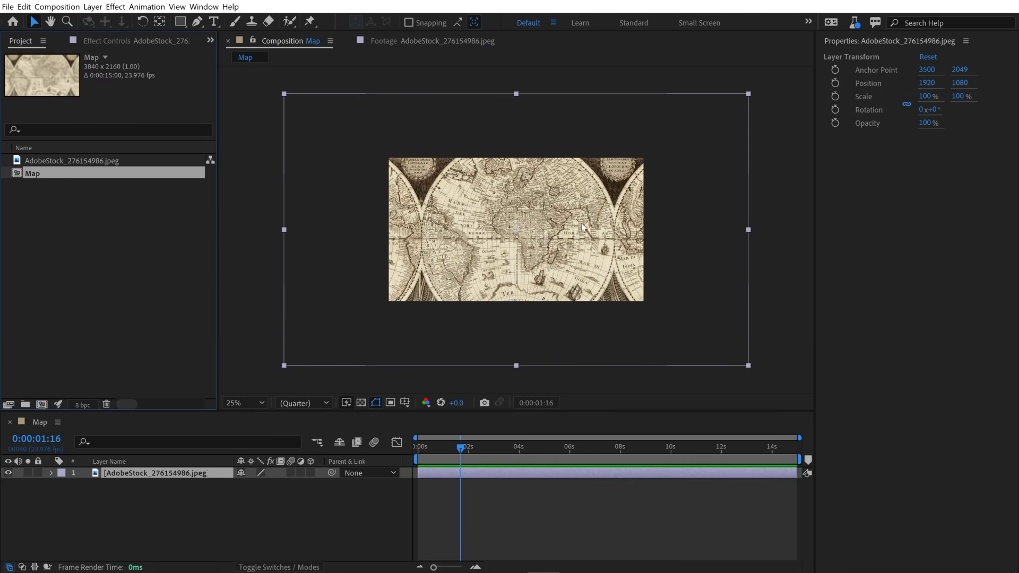
- Scale the map layer with Transform > Fit to Comp Width
{"action": "right_click", "coordinate": [133, 476]}
{"action": "mouse_move", "coordinate": [189, 202]}
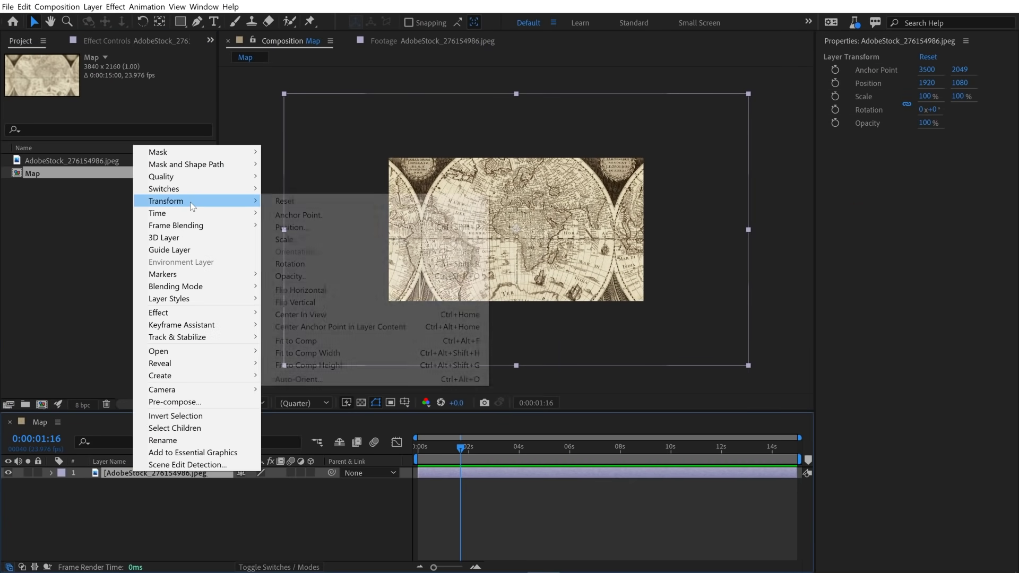
{"action": "left_click", "coordinate": [355, 352]}
{"action": "left_click", "coordinate": [699, 552]}
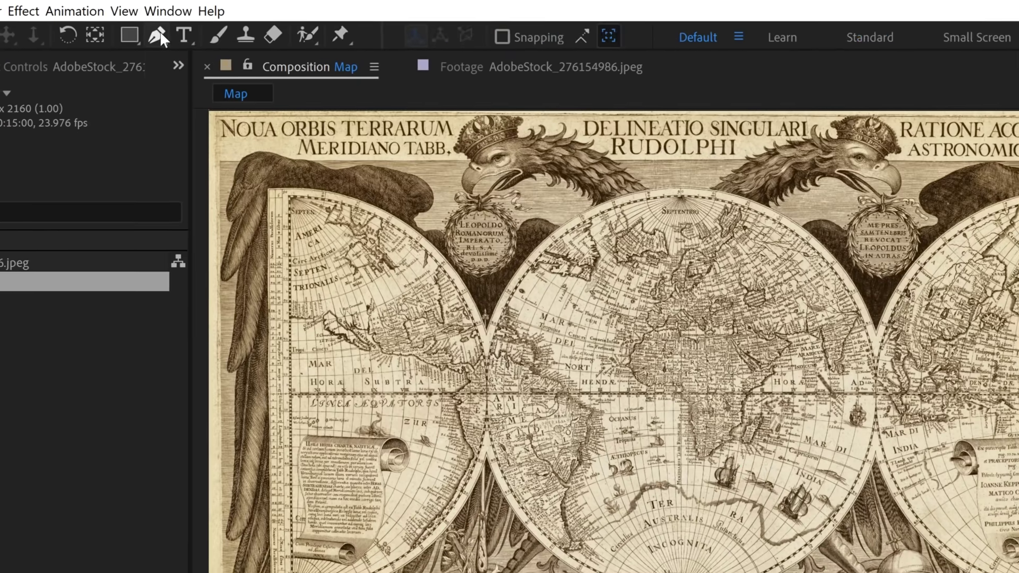
- Switch to the Pen tool and set its fill to None
{"action": "left_click", "coordinate": [197, 21]}
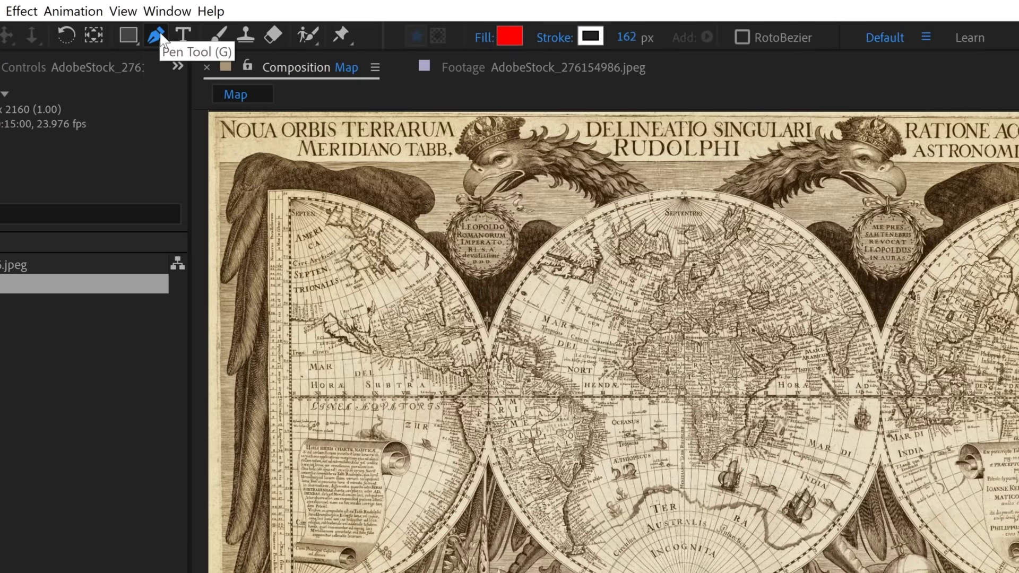
{"action": "left_click", "coordinate": [482, 38]}
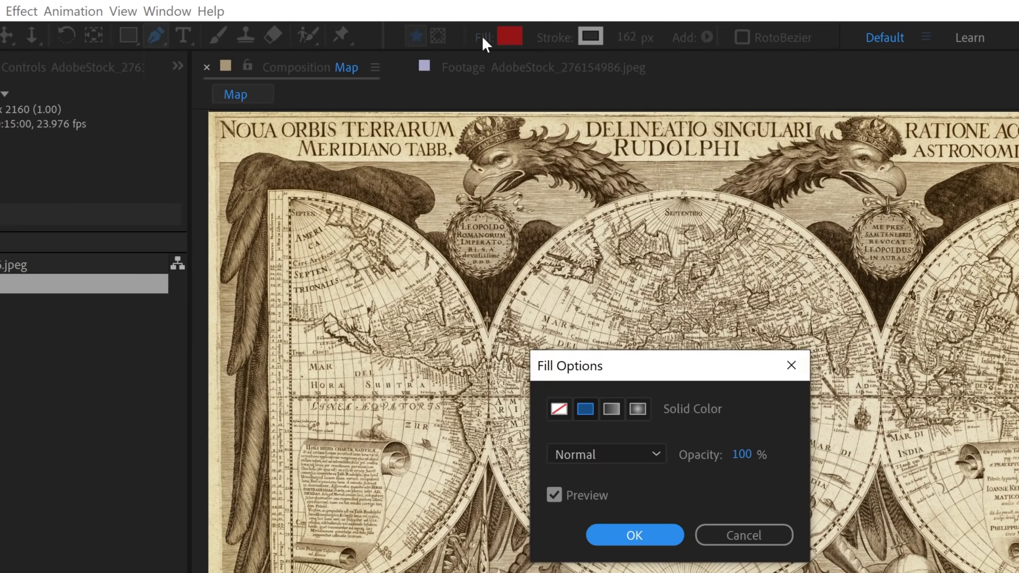
{"action": "left_click", "coordinate": [560, 411]}
{"action": "left_click", "coordinate": [646, 536]}
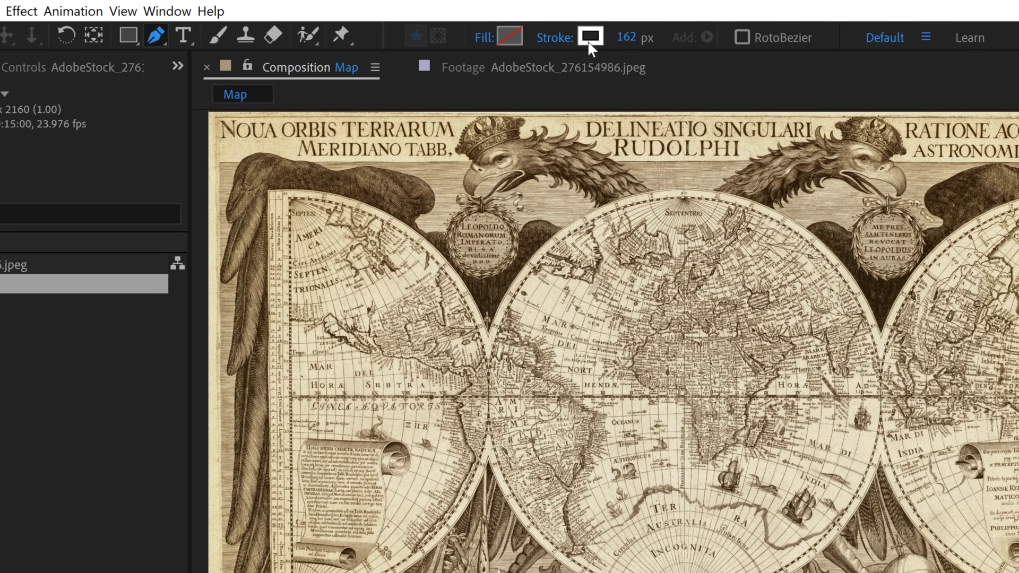
- Set the stroke colour to light grey E5E5E5 (brightness 90) and stroke width to 5 px
{"action": "left_click", "coordinate": [589, 38]}
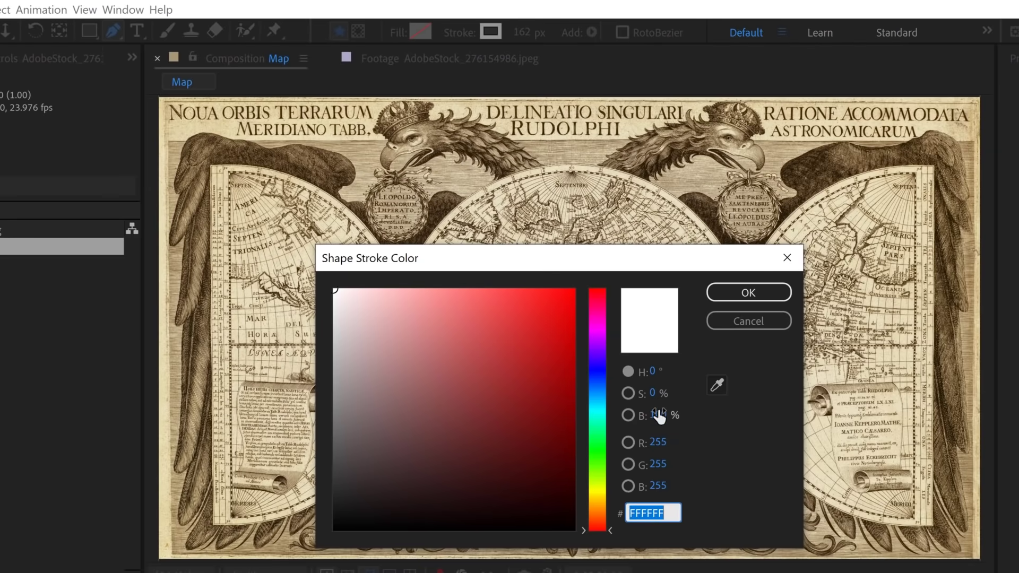
{"action": "left_click", "coordinate": [658, 416]}
{"action": "type", "text": "90"}
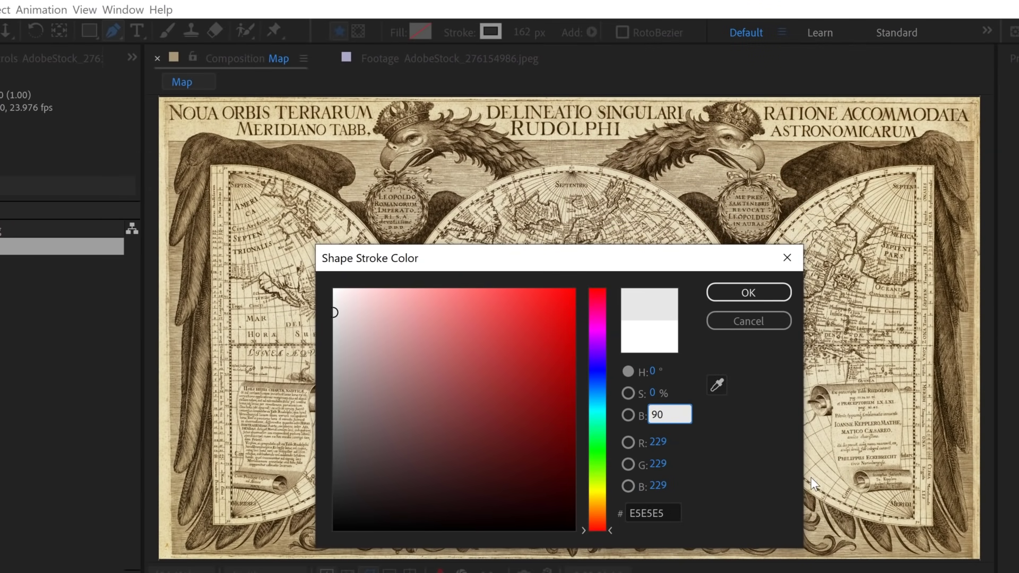
{"action": "left_click", "coordinate": [769, 299]}
{"action": "left_click", "coordinate": [527, 34]}
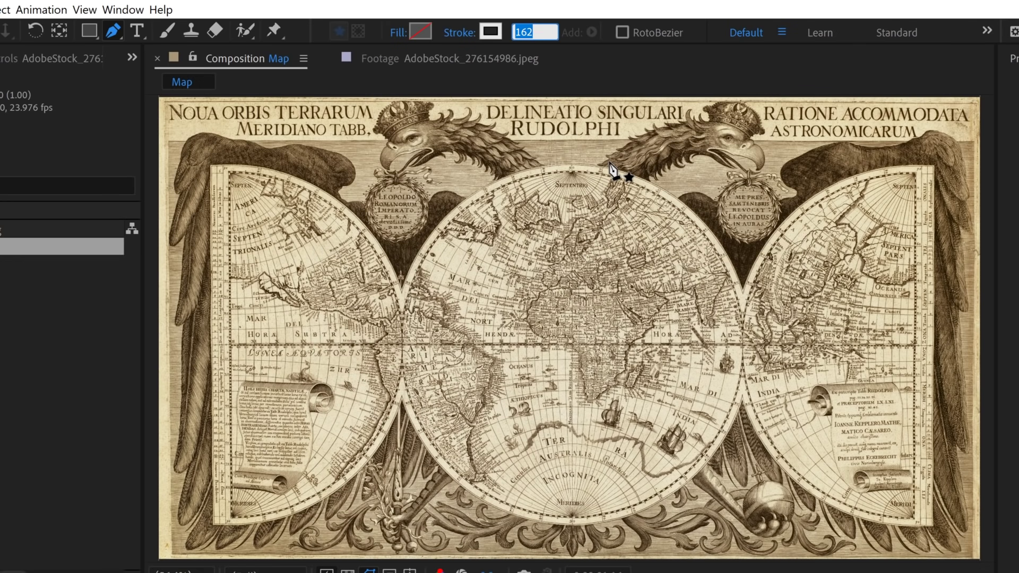
{"action": "key", "text": "Return"}
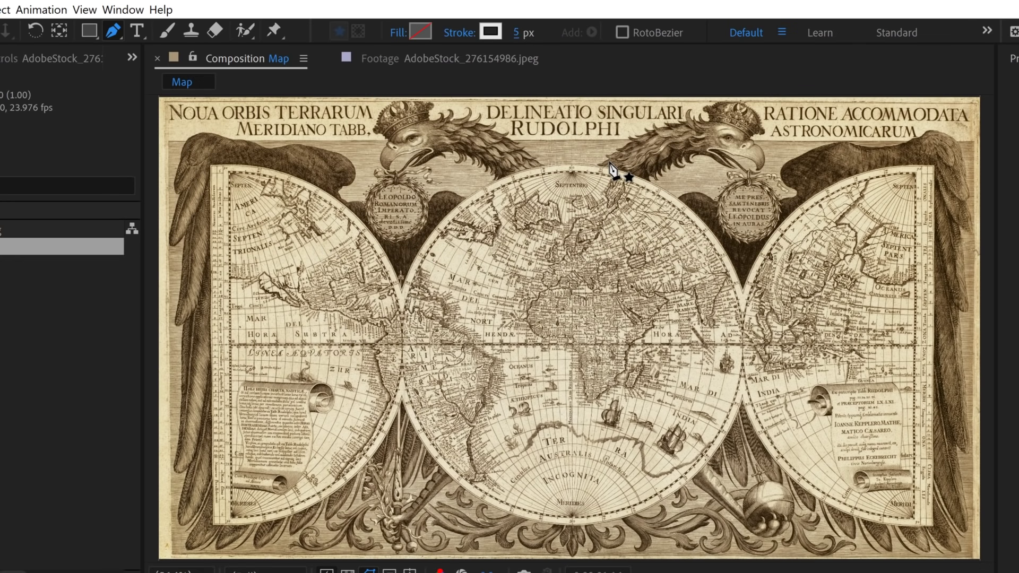
- Draw a curved path starting below the map and rising up through Africa
{"action": "key", "text": "comma"}
{"action": "key", "text": "h"}
{"action": "scroll", "coordinate": [671, 416], "scroll_direction": "down", "scroll_amount": 3}
{"action": "key", "text": "g"}
{"action": "scroll", "coordinate": [671, 415], "scroll_direction": "up", "scroll_amount": 3}
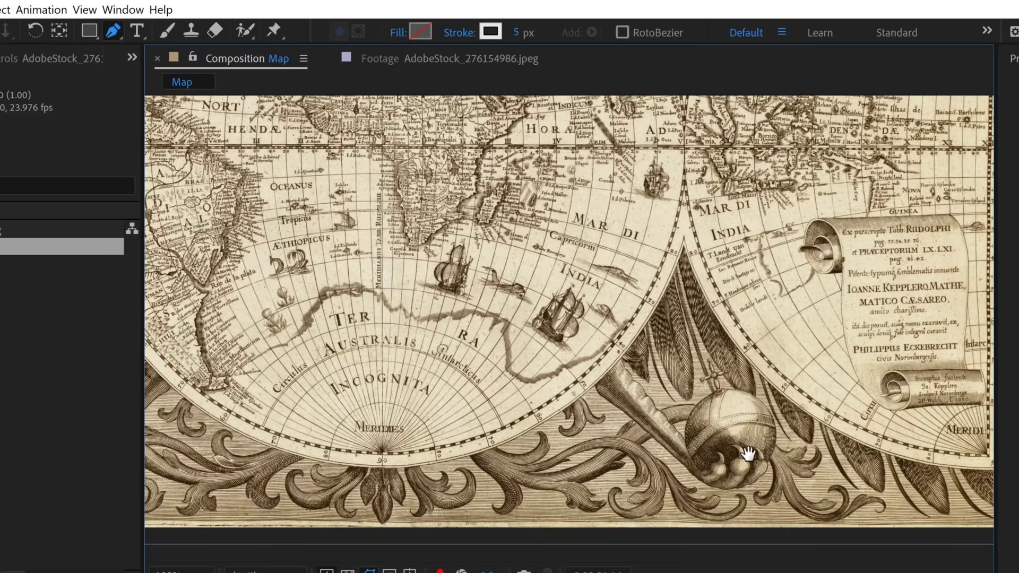
{"action": "scroll", "coordinate": [637, 393], "scroll_direction": "down", "scroll_amount": 4}
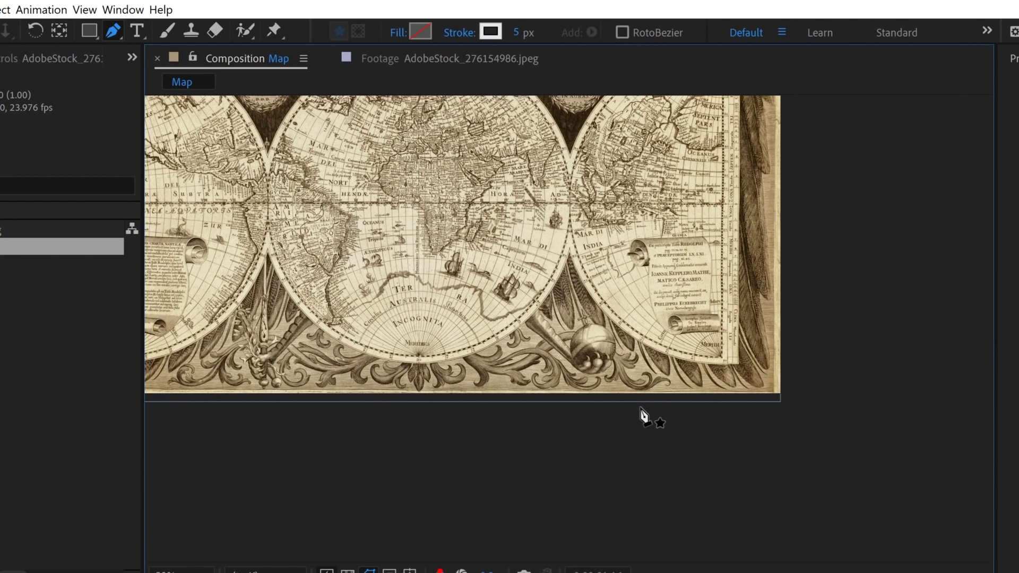
{"action": "left_click_drag", "start_coordinate": [648, 445], "coordinate": [635, 424]}
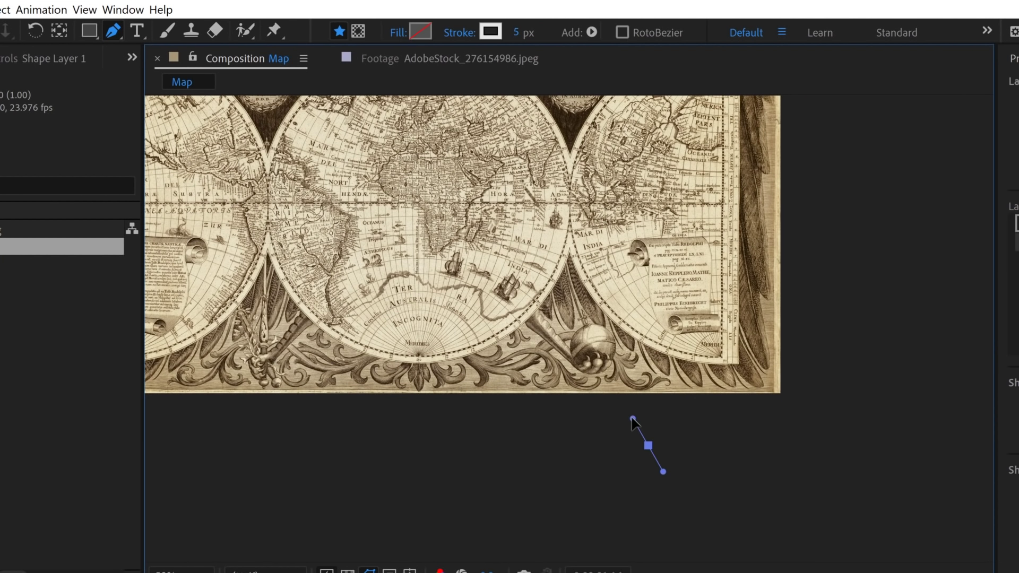
{"action": "left_click_drag", "start_coordinate": [469, 301], "coordinate": [454, 282]}
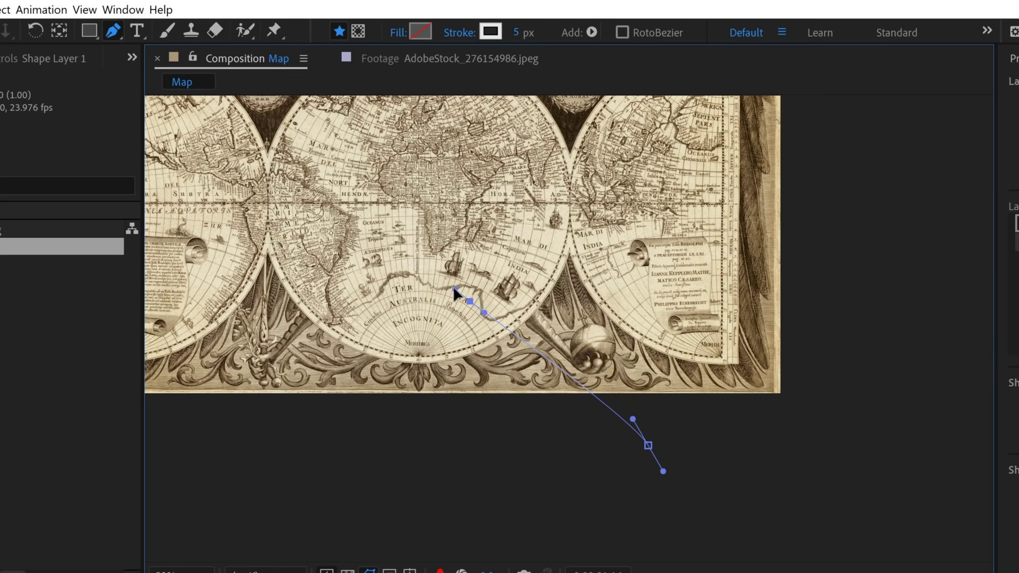
{"action": "left_click", "coordinate": [474, 235]}
{"action": "left_click_drag", "start_coordinate": [471, 226], "coordinate": [471, 223]}
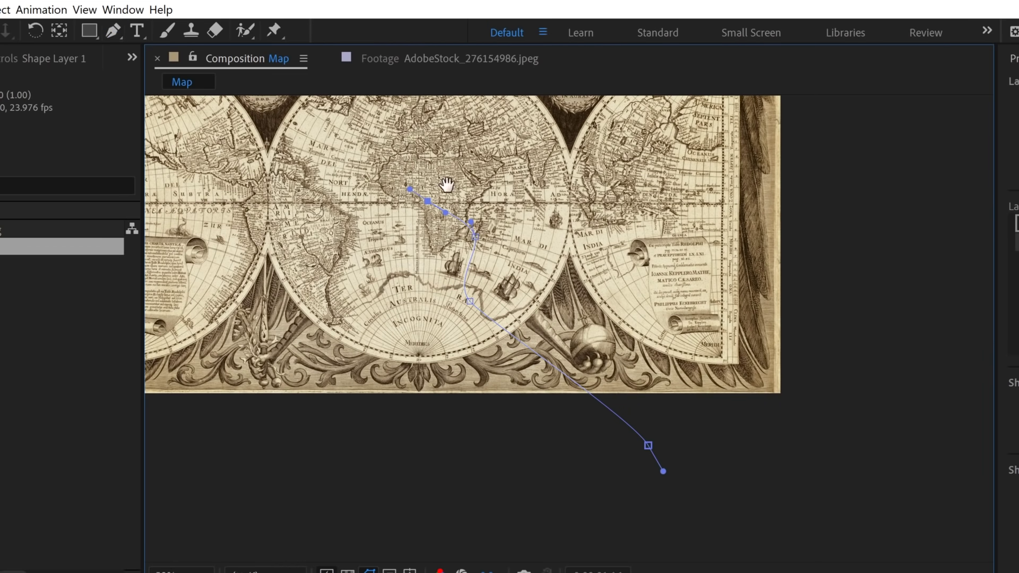
- Extend the path into northern Europe and past the map's top edge
{"action": "left_click_drag", "start_coordinate": [448, 187], "coordinate": [552, 391]}
{"action": "scroll", "coordinate": [552, 391], "scroll_direction": "up", "scroll_amount": 3}
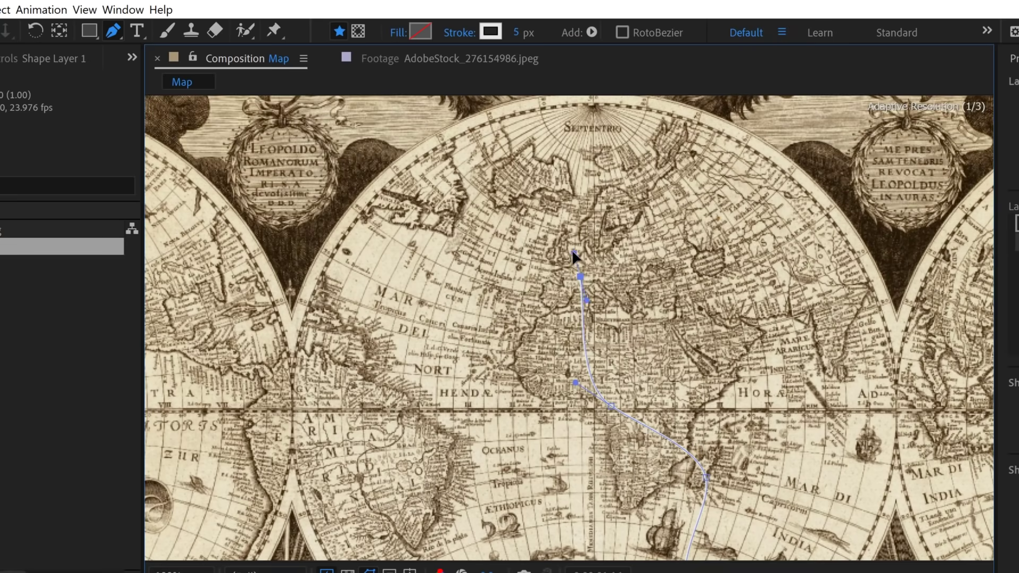
{"action": "left_click_drag", "start_coordinate": [432, 175], "coordinate": [411, 153]}
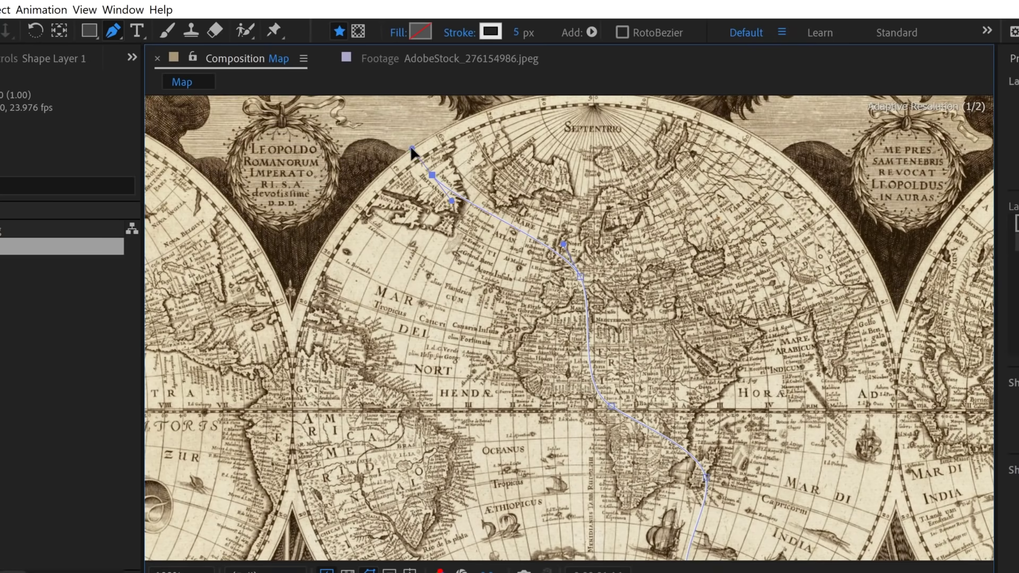
{"action": "scroll", "coordinate": [457, 164], "scroll_direction": "up", "scroll_amount": 5}
{"action": "scroll", "coordinate": [506, 185], "scroll_direction": "up", "scroll_amount": 2}
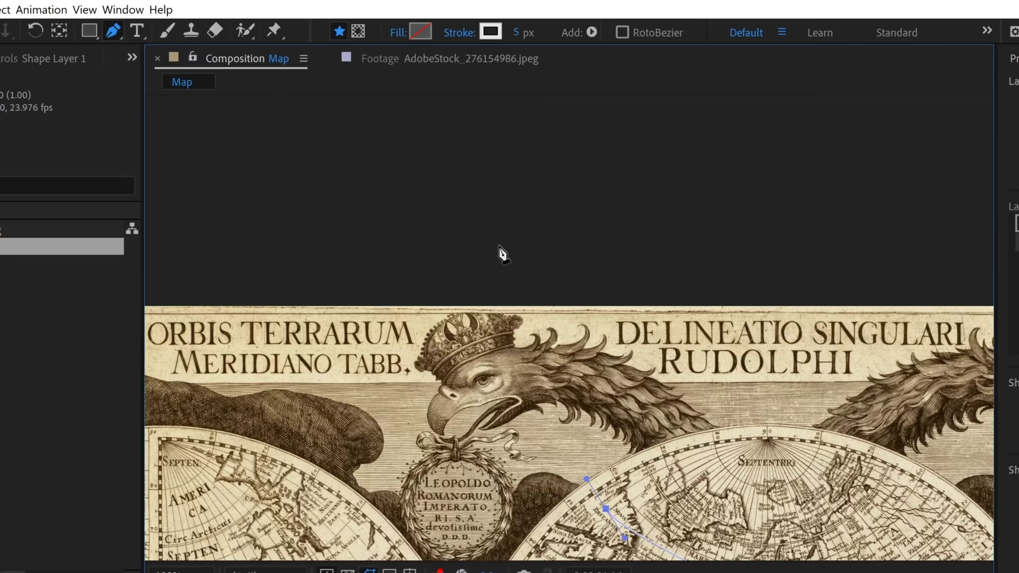
{"action": "left_click", "coordinate": [478, 210]}
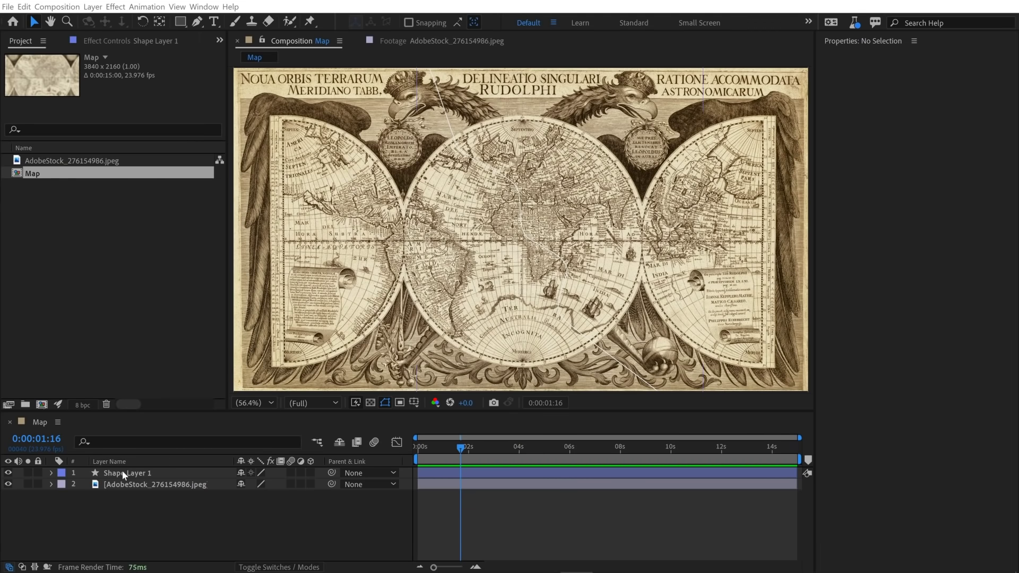
- Rename the new shape layer to 'Path'
{"action": "left_click", "coordinate": [122, 473]}
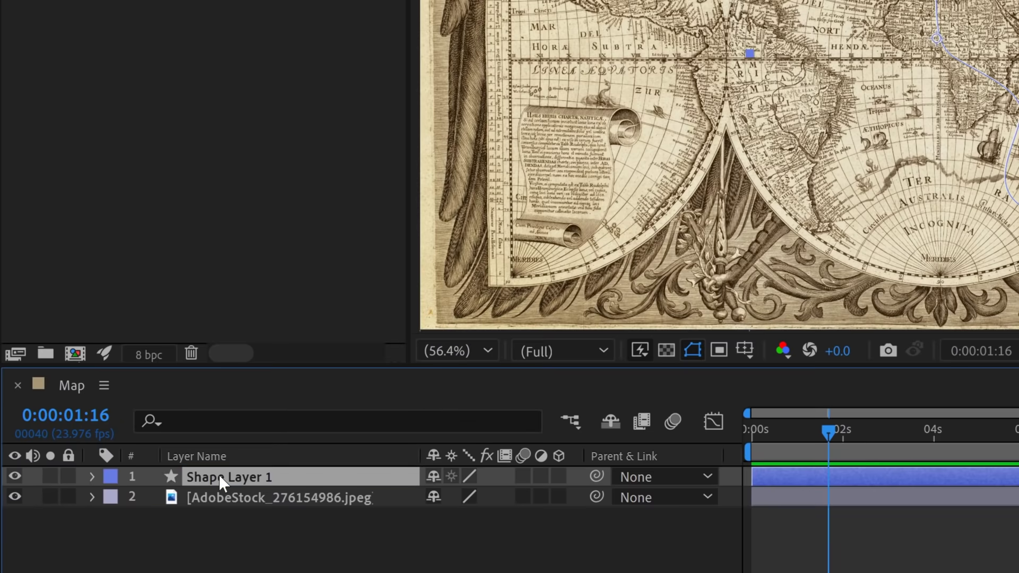
{"action": "key", "text": "Return"}
{"action": "type", "text": "Path"}
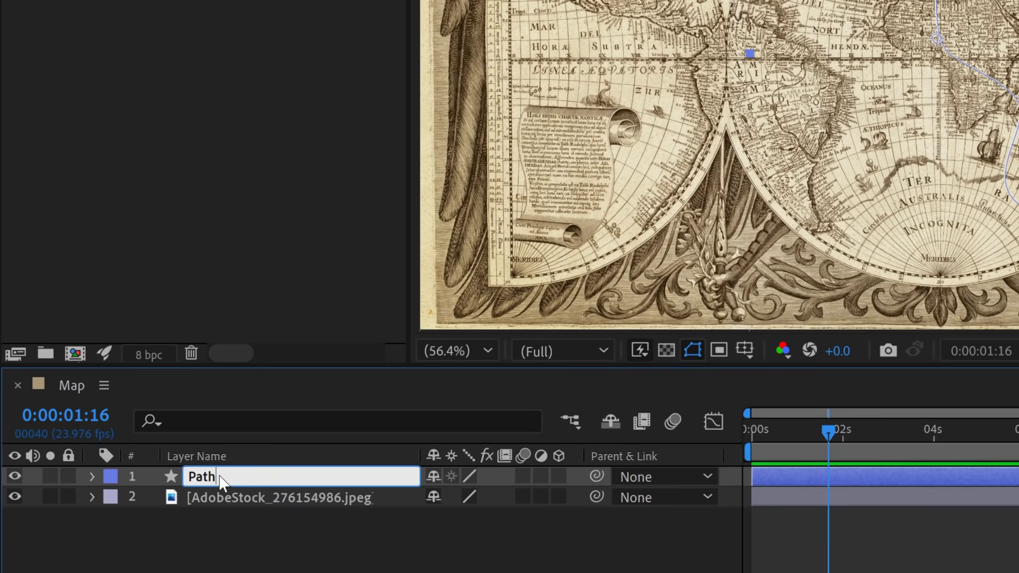
{"action": "key", "text": "Return"}
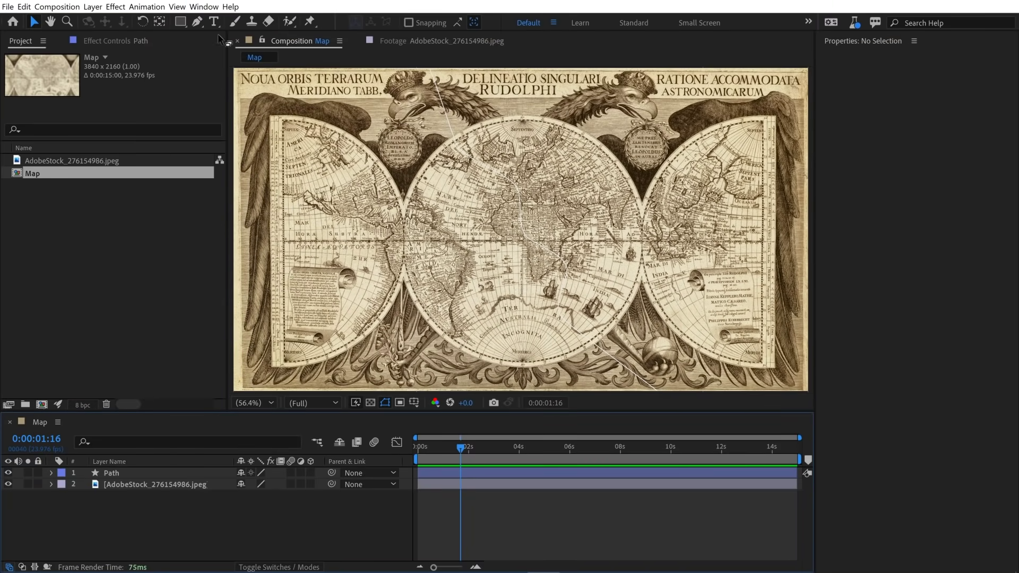
- Apply the Exposure effect from Effects & Presets to the map layer
{"action": "left_click", "coordinate": [204, 6]}
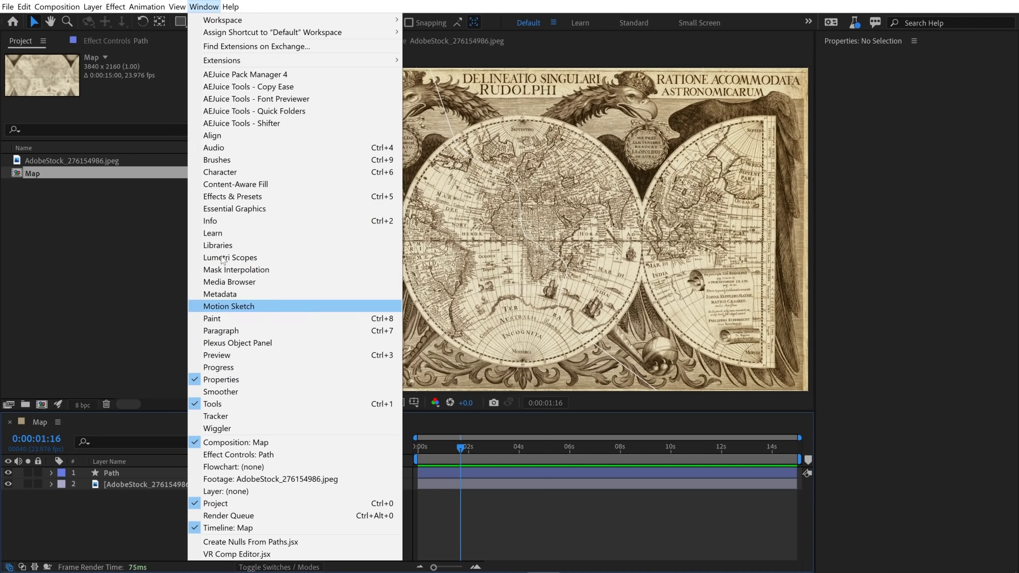
{"action": "left_click", "coordinate": [223, 196]}
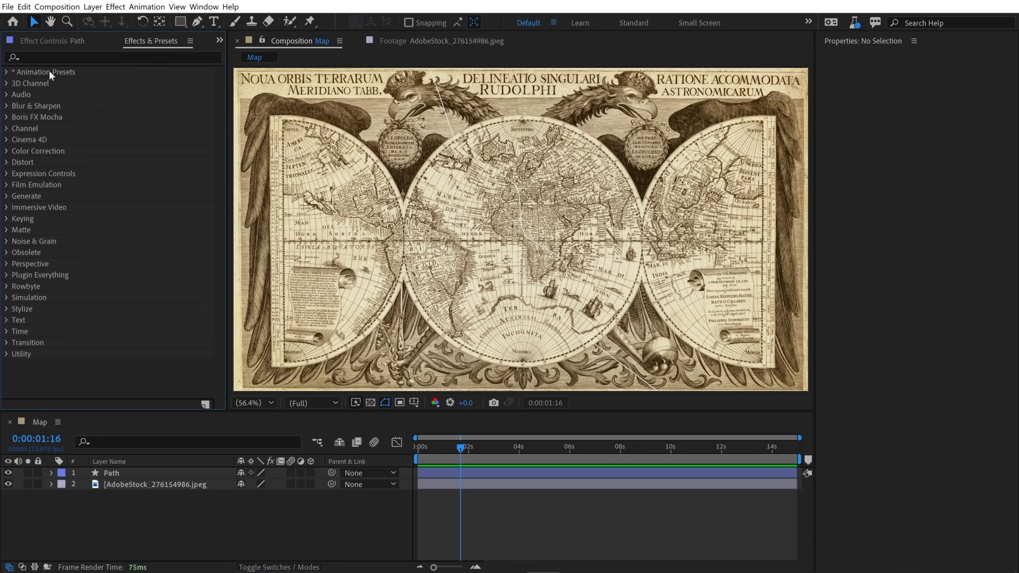
{"action": "left_click", "coordinate": [51, 58]}
{"action": "type", "text": "ex"}
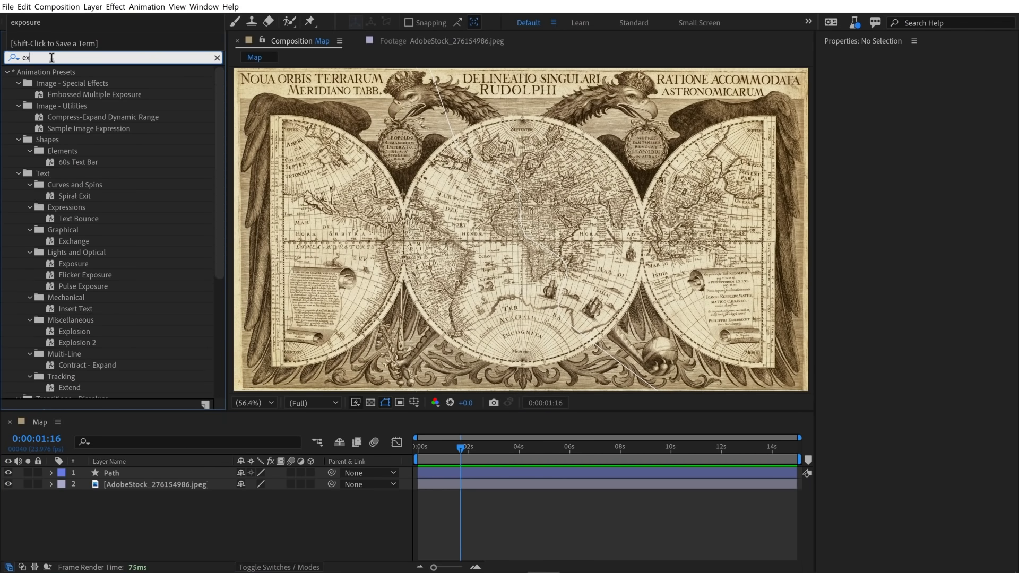
{"action": "type", "text": "posure"}
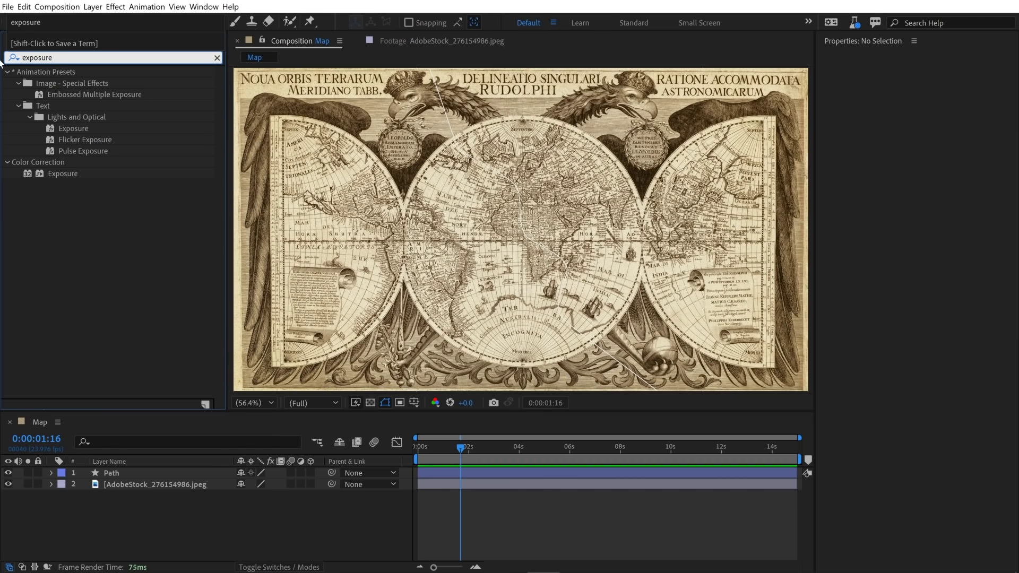
{"action": "left_click", "coordinate": [59, 172]}
{"action": "left_click_drag", "start_coordinate": [58, 173], "coordinate": [126, 489]}
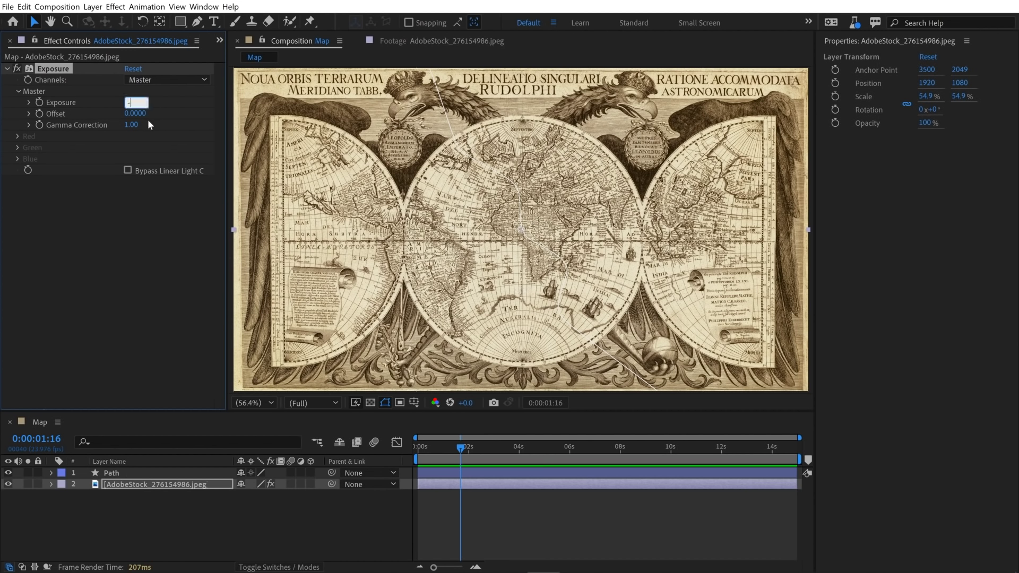
- Set the map's Exposure value to -1
{"action": "type", "text": "-1"}
{"action": "key", "text": "Return"}
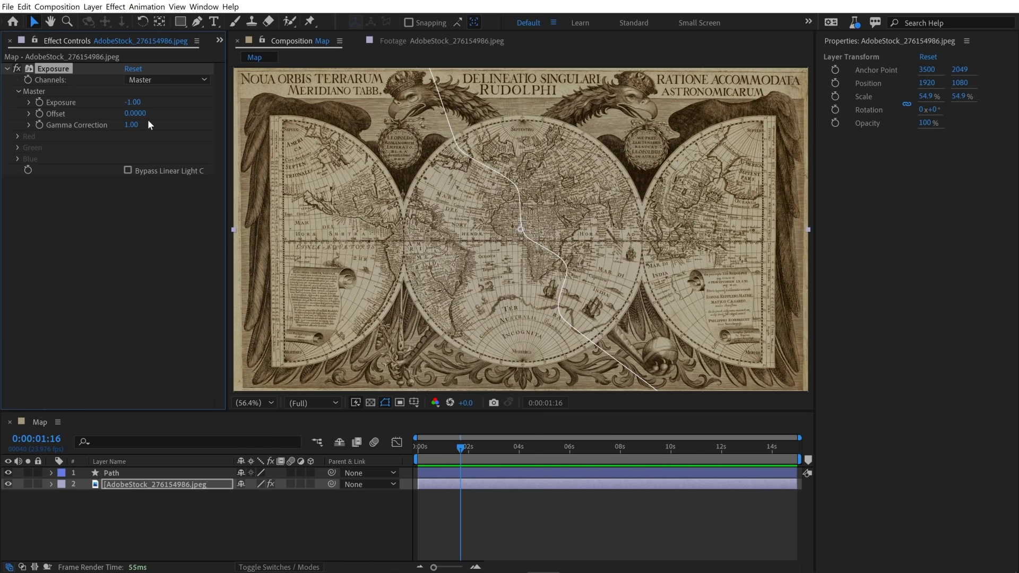
{"action": "left_click", "coordinate": [167, 503]}
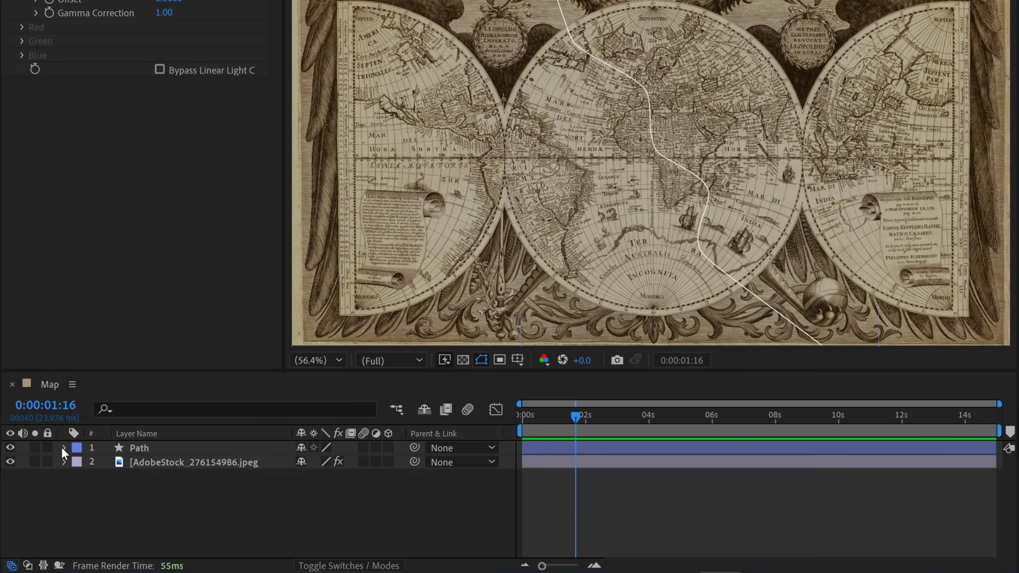
{"action": "left_click", "coordinate": [63, 448]}
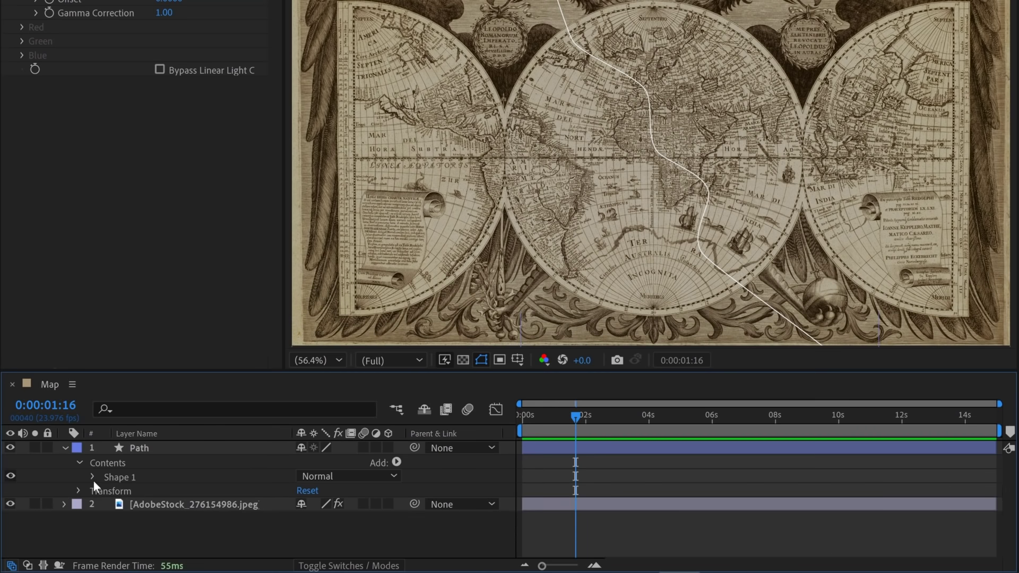
- Add a dash (Dash 10.0, Offset 0.0) to Shape 1's Stroke 1 on the Path layer
{"action": "left_click", "coordinate": [92, 476]}
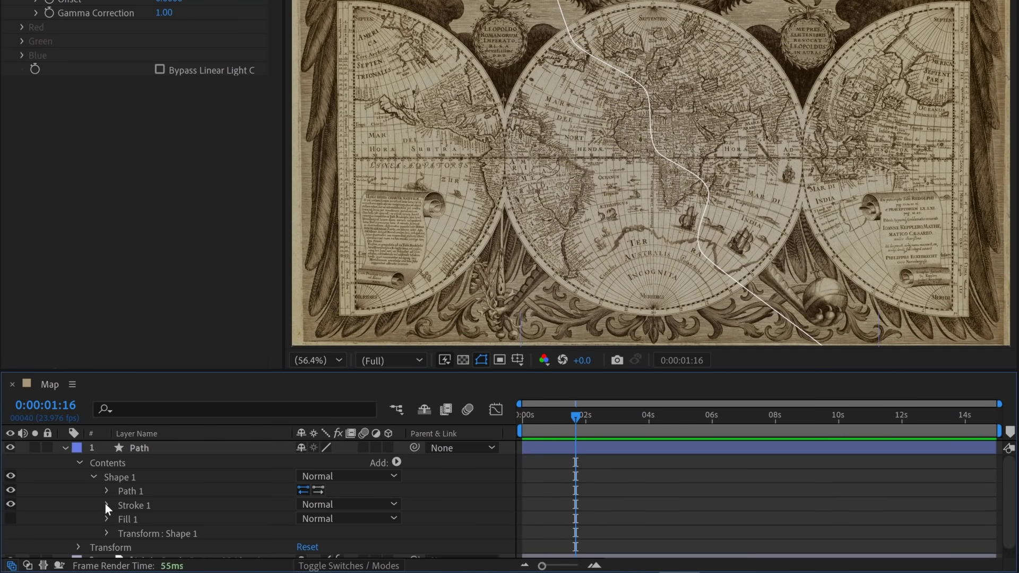
{"action": "left_click", "coordinate": [106, 504]}
{"action": "scroll", "coordinate": [126, 502], "scroll_direction": "down", "scroll_amount": 2}
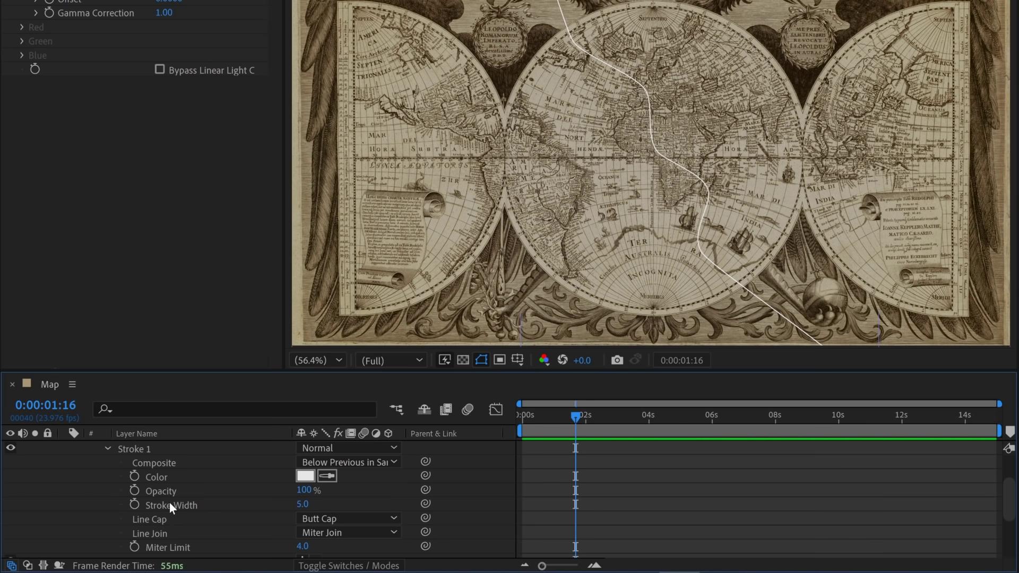
{"action": "scroll", "coordinate": [170, 502], "scroll_direction": "down", "scroll_amount": 3}
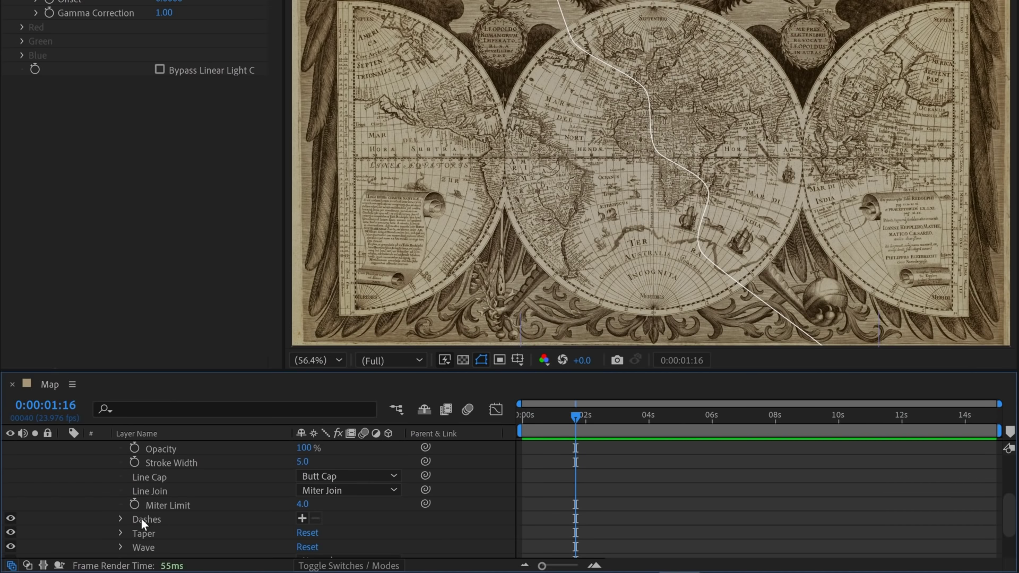
{"action": "left_click", "coordinate": [302, 518]}
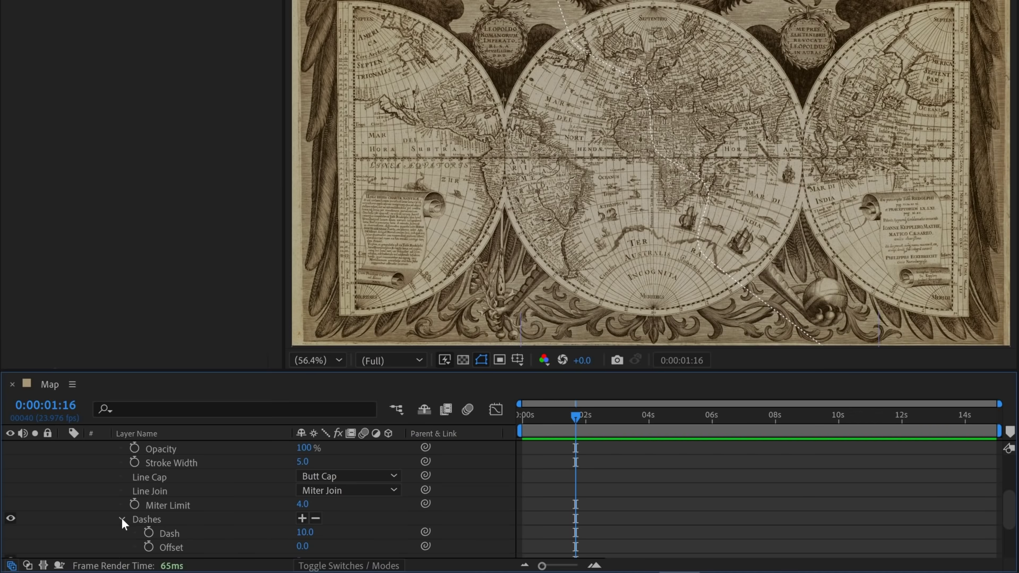
{"action": "scroll", "coordinate": [122, 518], "scroll_direction": "up", "scroll_amount": 7}
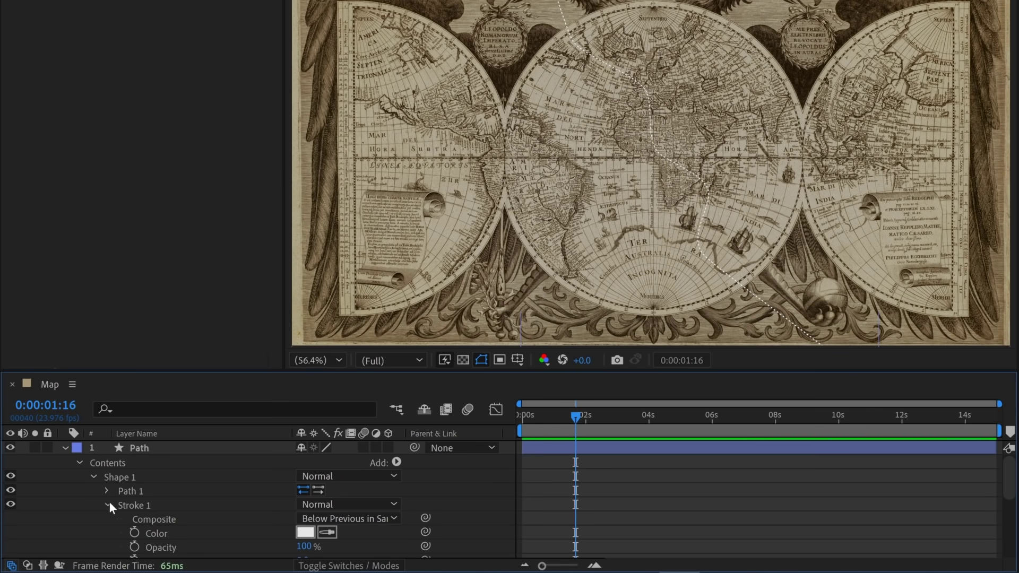
{"action": "left_click", "coordinate": [109, 504]}
{"action": "left_click", "coordinate": [94, 476]}
- Collapse the Path layer and switch to the Ellipse tool
{"action": "left_click", "coordinate": [79, 462]}
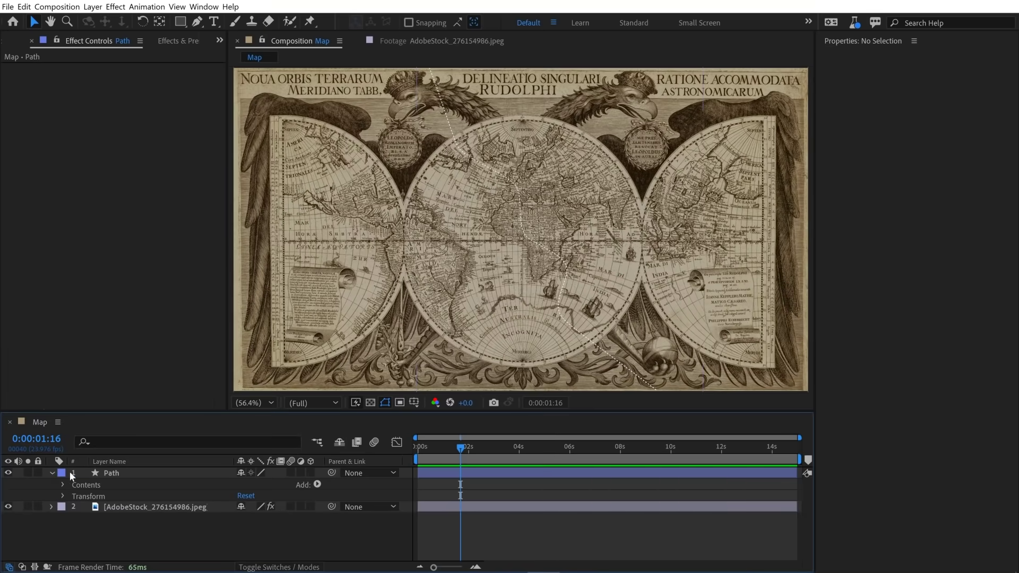
{"action": "left_click", "coordinate": [52, 473]}
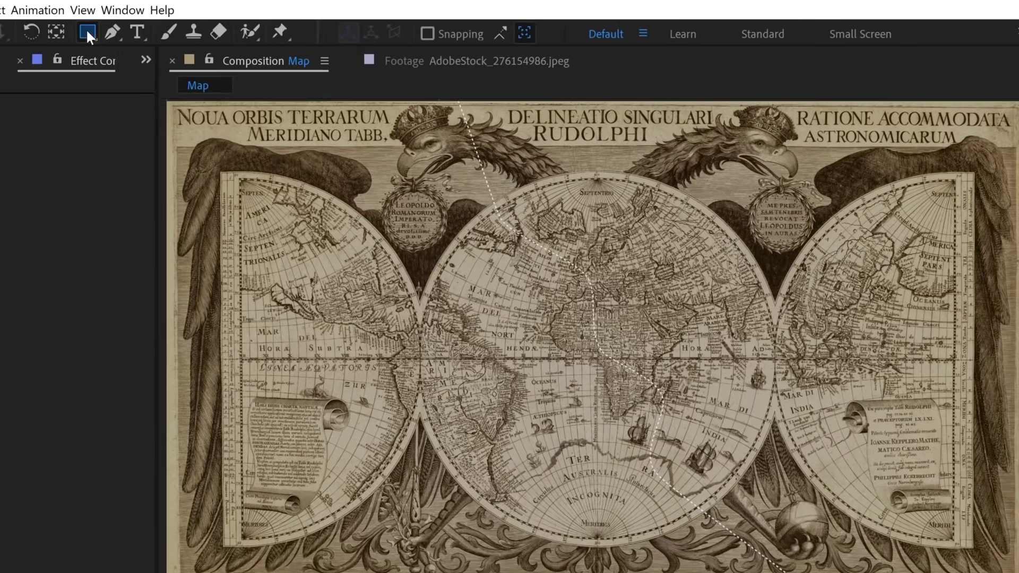
{"action": "left_click", "coordinate": [182, 23]}
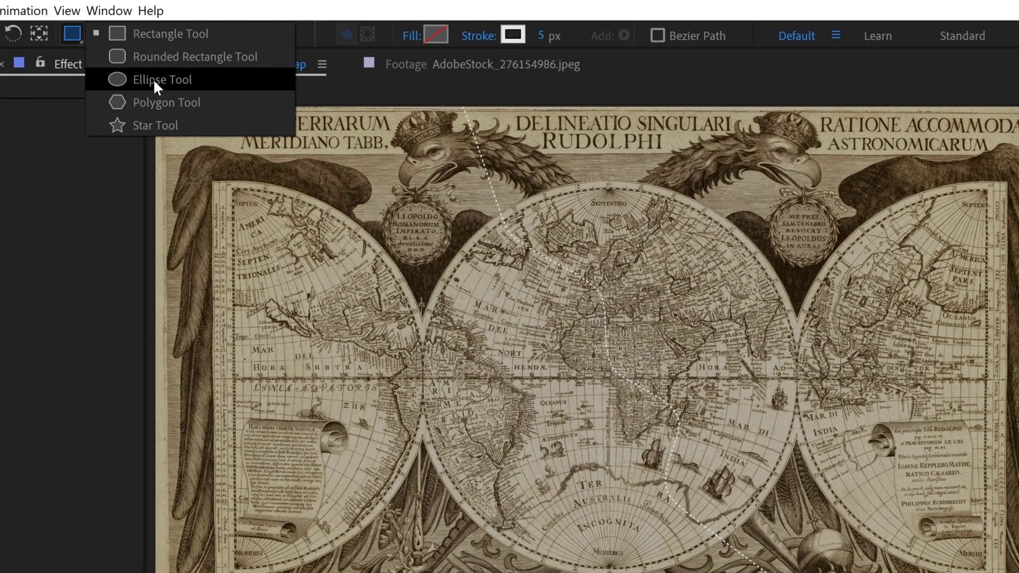
{"action": "left_click", "coordinate": [198, 79]}
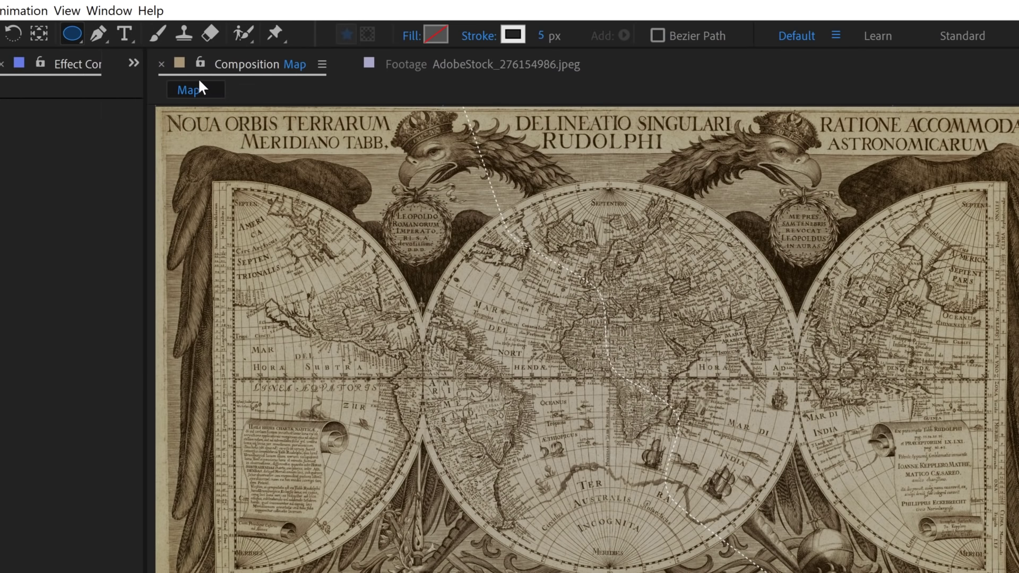
- Give new shapes a solid, desaturated near-white fill with brightness 90
{"action": "left_click", "coordinate": [410, 37]}
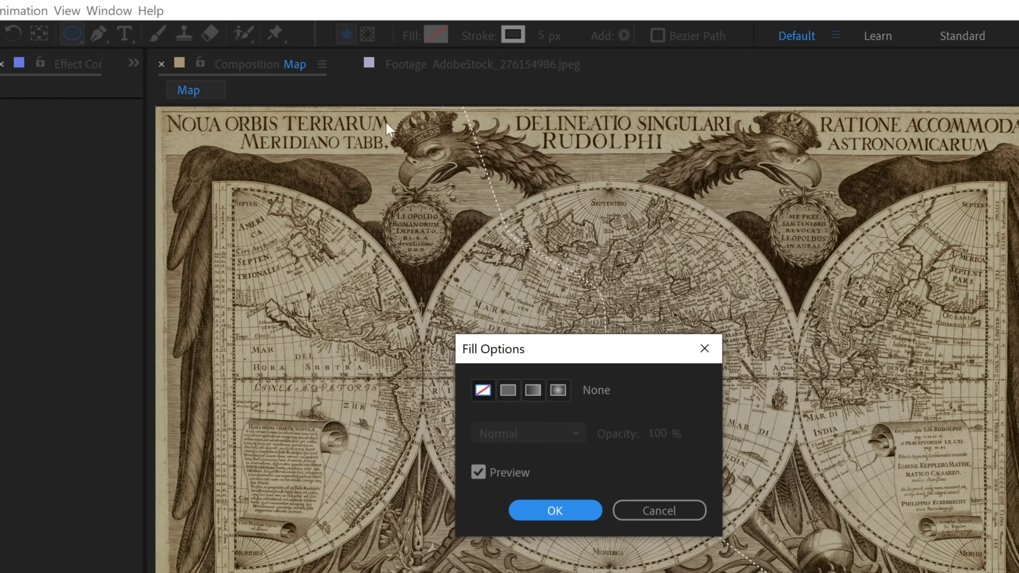
{"action": "left_click", "coordinate": [508, 388]}
{"action": "left_click", "coordinate": [555, 511]}
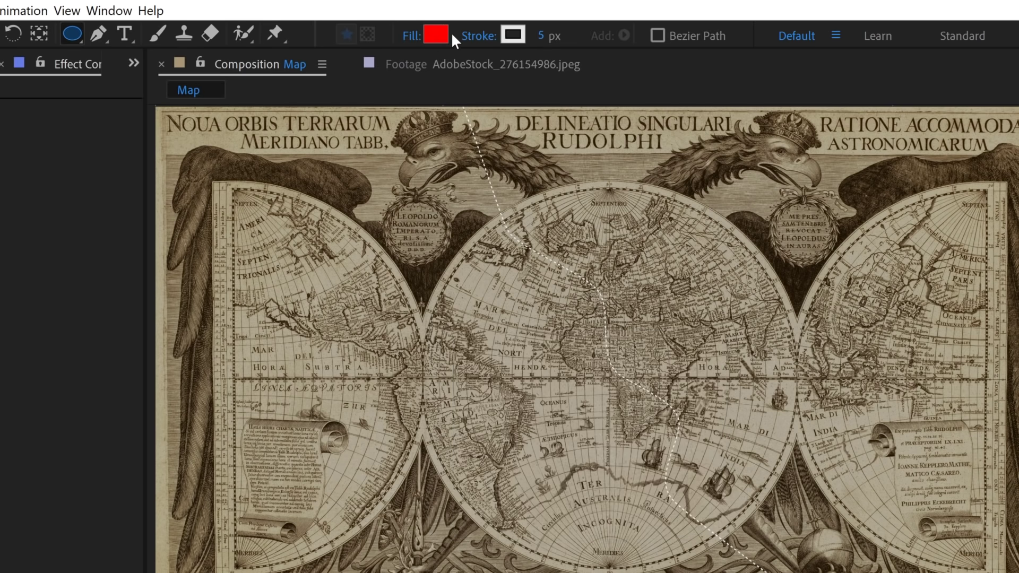
{"action": "left_click", "coordinate": [433, 34]}
{"action": "left_click", "coordinate": [343, 359]}
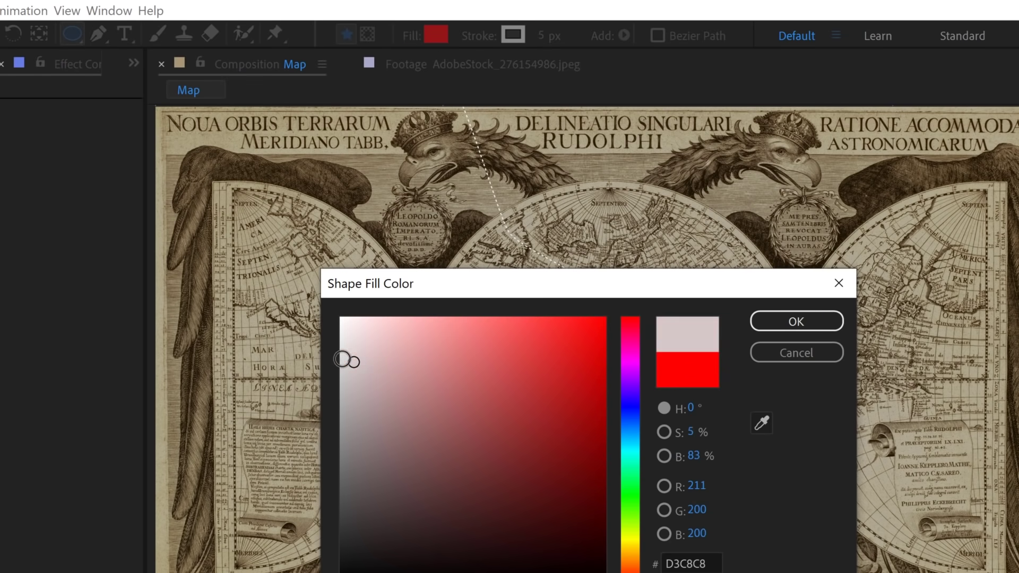
{"action": "left_click", "coordinate": [340, 359]}
{"action": "left_click", "coordinate": [693, 456]}
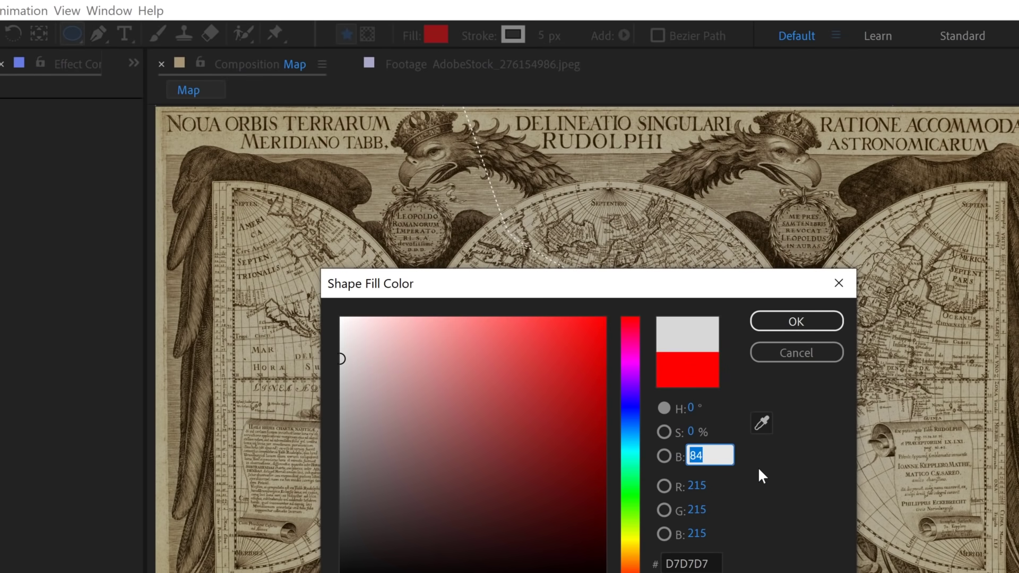
{"action": "type", "text": "90"}
{"action": "key", "text": "Return"}
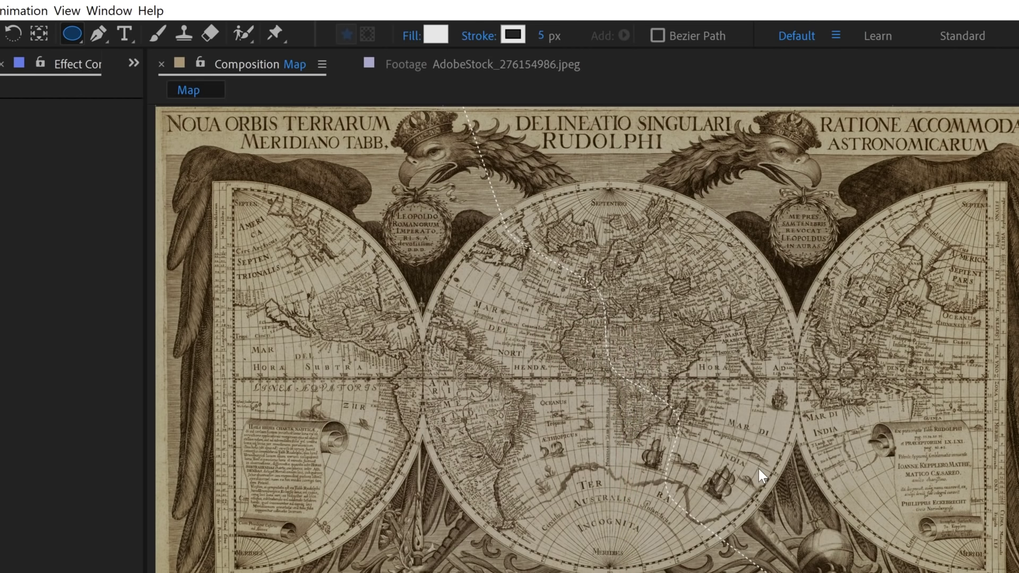
- Set the stroke for new shapes to None
{"action": "left_click", "coordinate": [480, 39]}
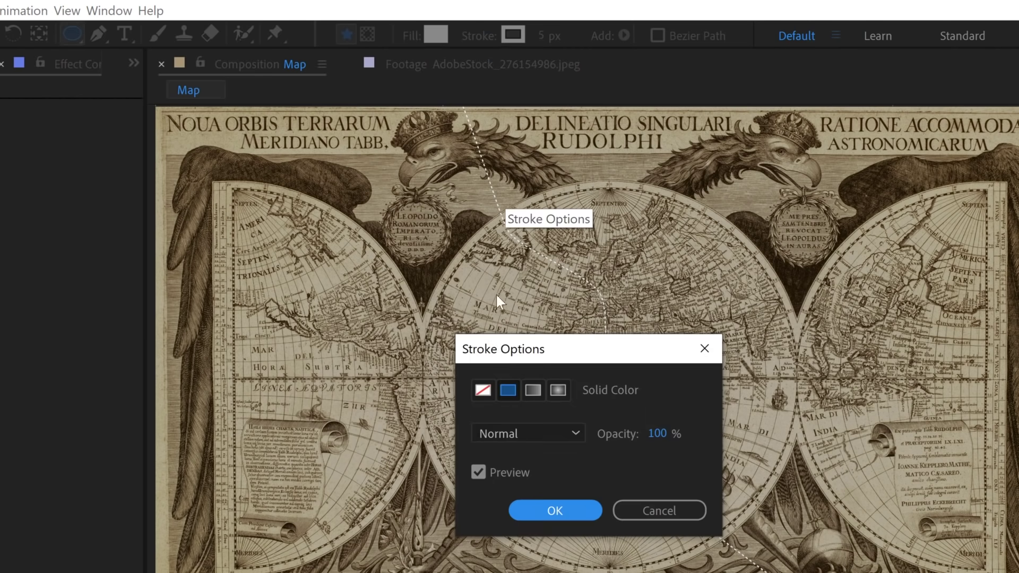
{"action": "left_click", "coordinate": [481, 390]}
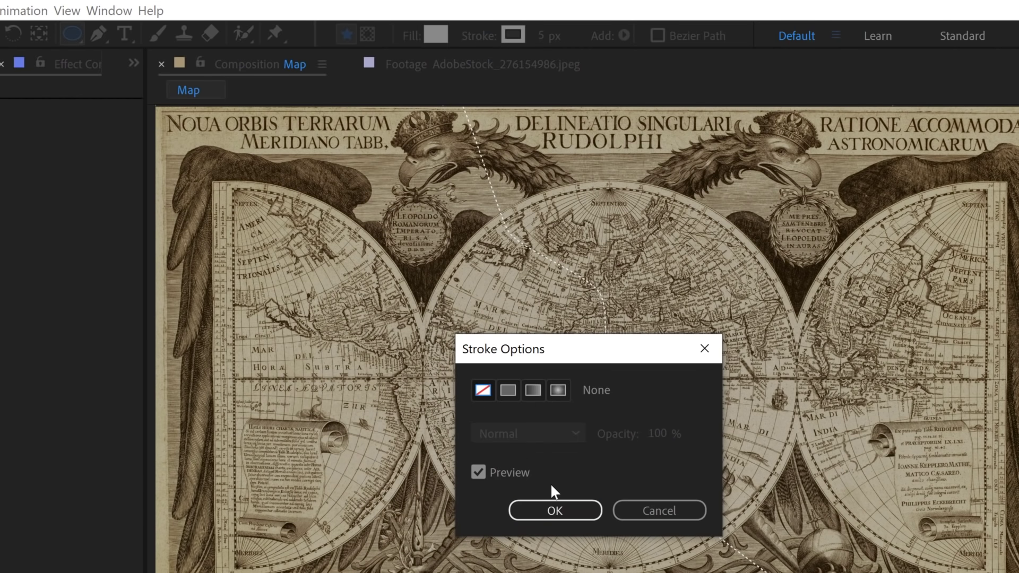
{"action": "left_click", "coordinate": [564, 512]}
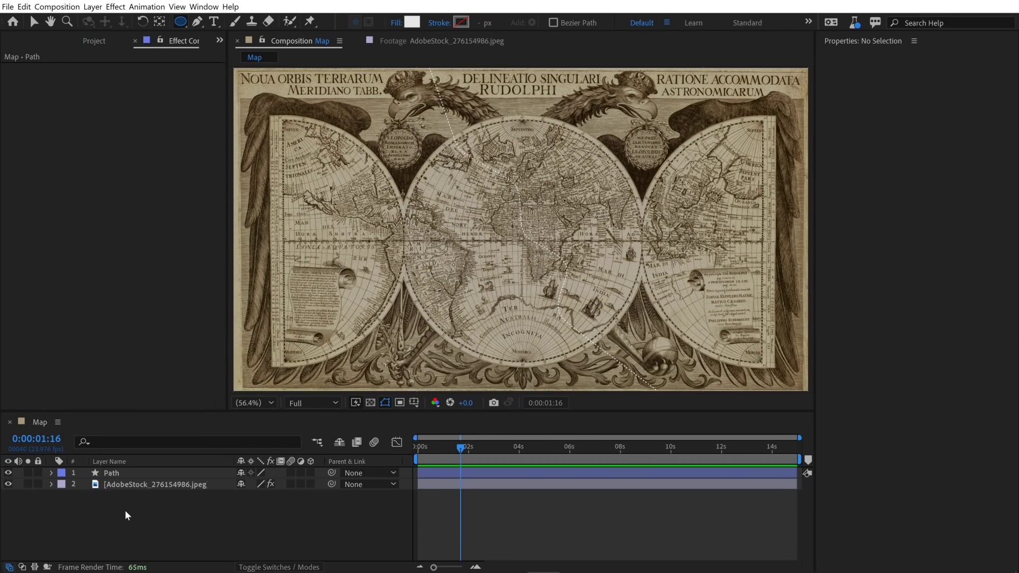
- Deselect all layers and create a 2160 × 2160 circle shape layer centred on the map
{"action": "left_click", "coordinate": [111, 474]}
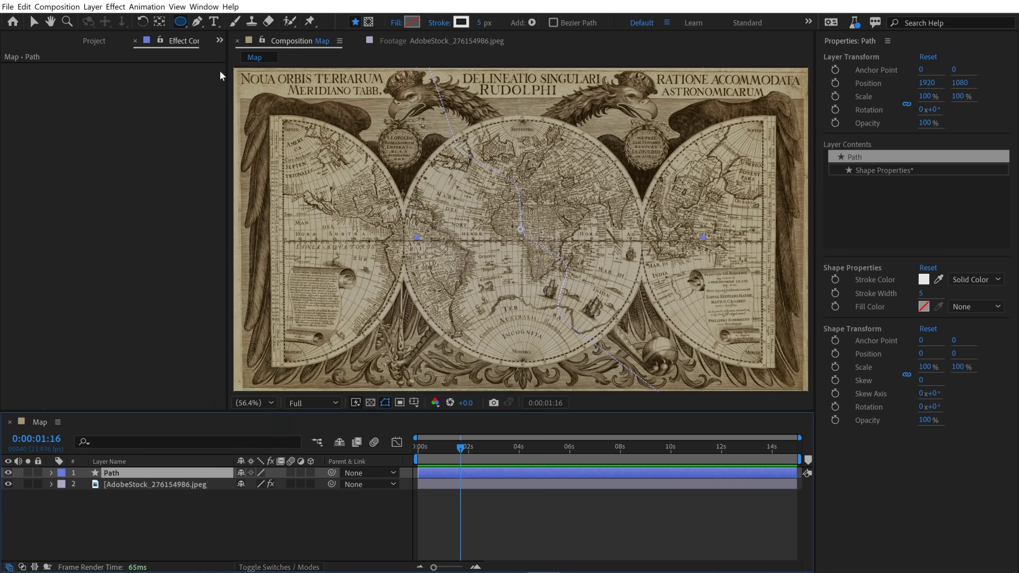
{"action": "left_click", "coordinate": [123, 505]}
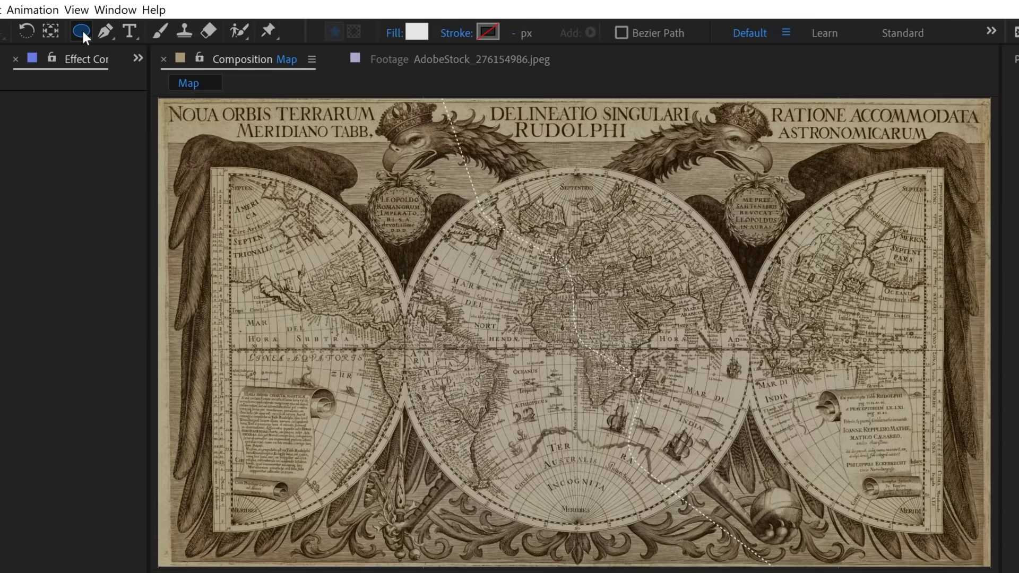
{"action": "double_click", "coordinate": [82, 30]}
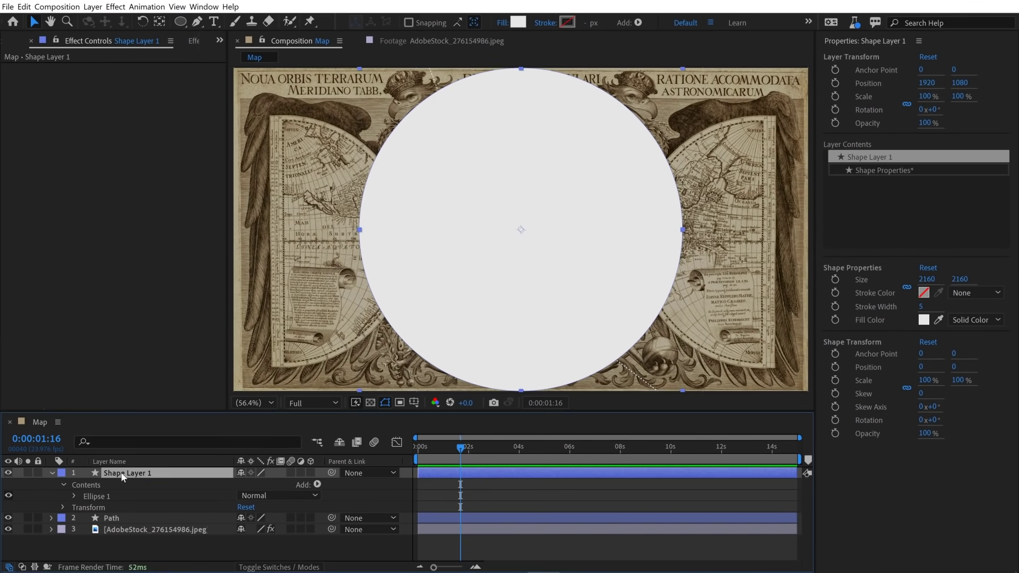
- Rename the circle layer 'Map Marker', resize it to 30 × 30, and reselect it
{"action": "key", "text": "Return"}
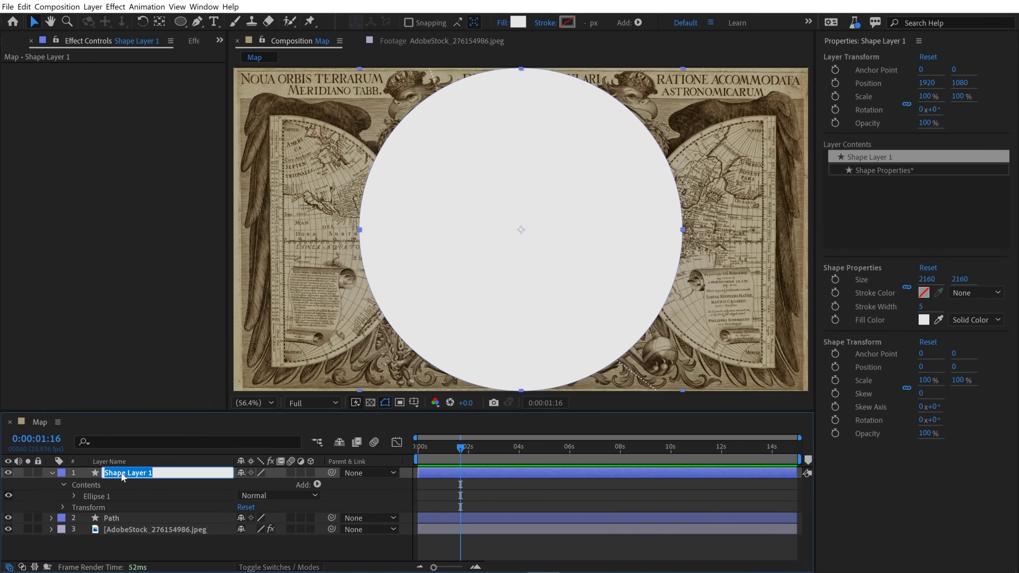
{"action": "type", "text": "Map Marker"}
{"action": "key", "text": "Return"}
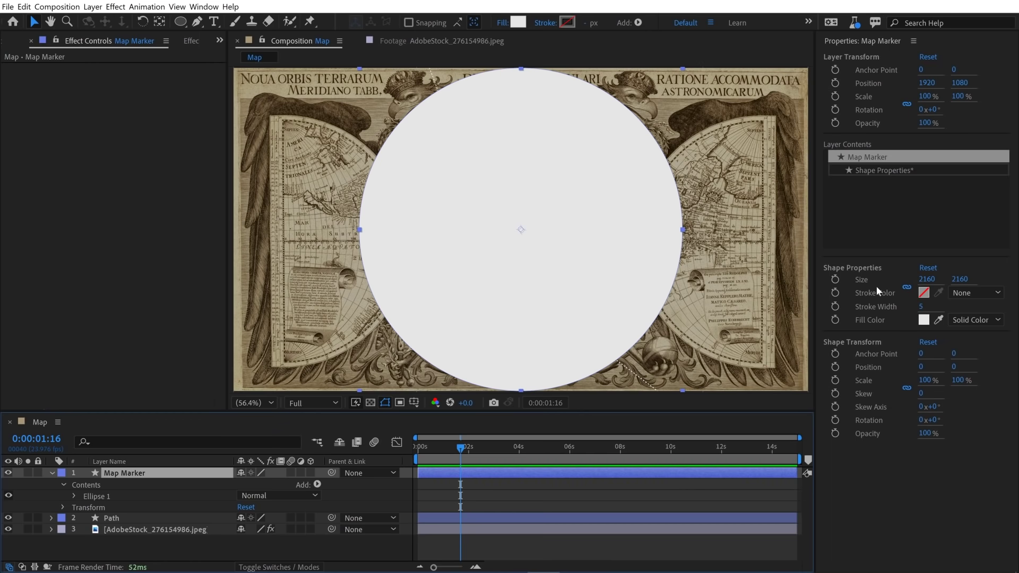
{"action": "left_click", "coordinate": [928, 280]}
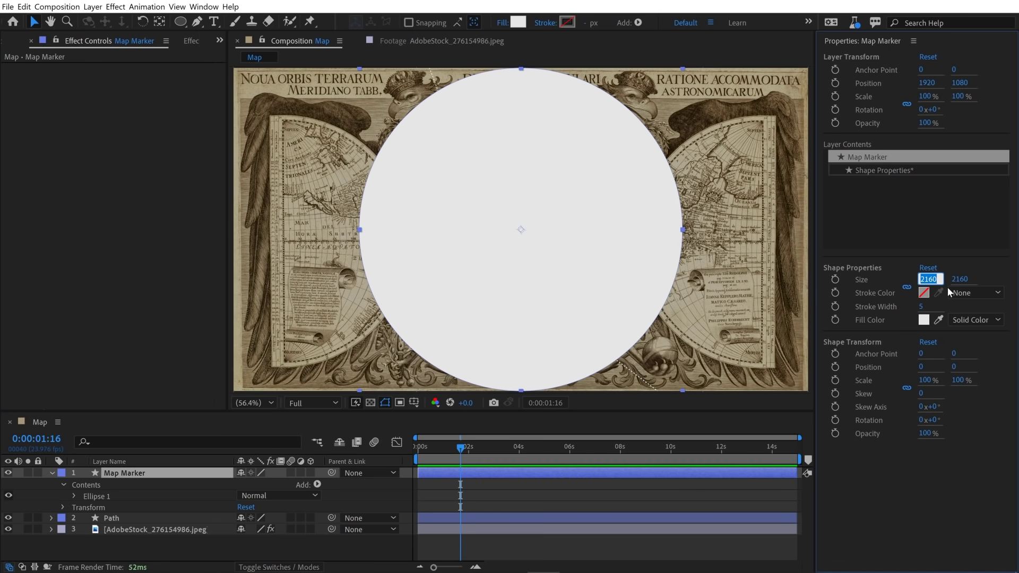
{"action": "key", "text": "Return"}
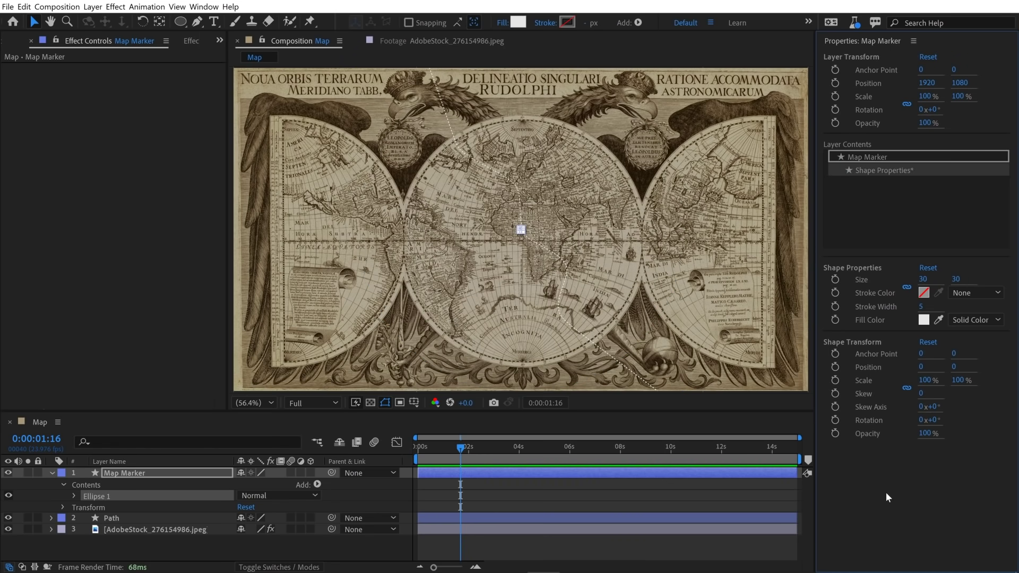
{"action": "left_click", "coordinate": [203, 7]}
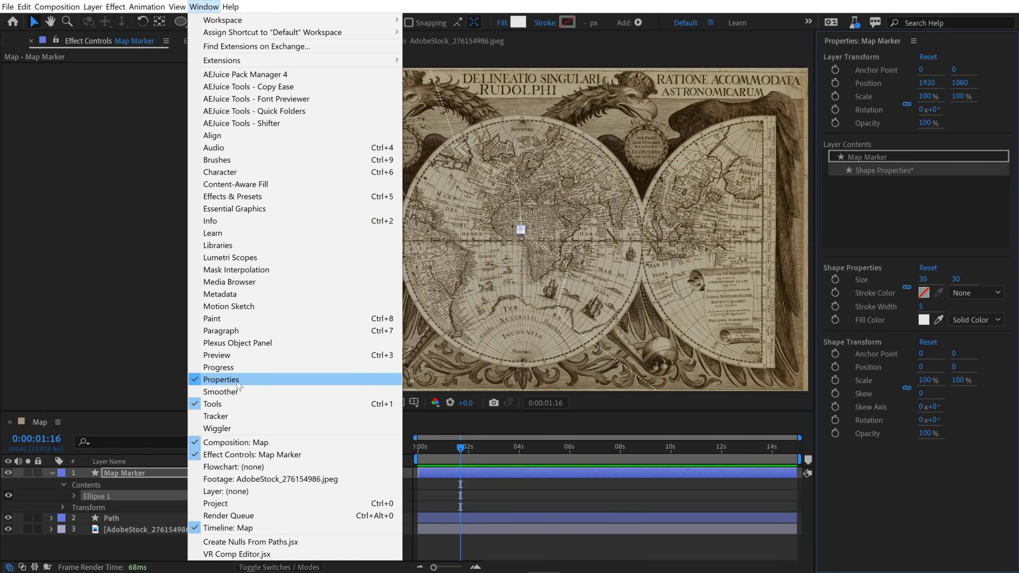
{"action": "left_click", "coordinate": [109, 555]}
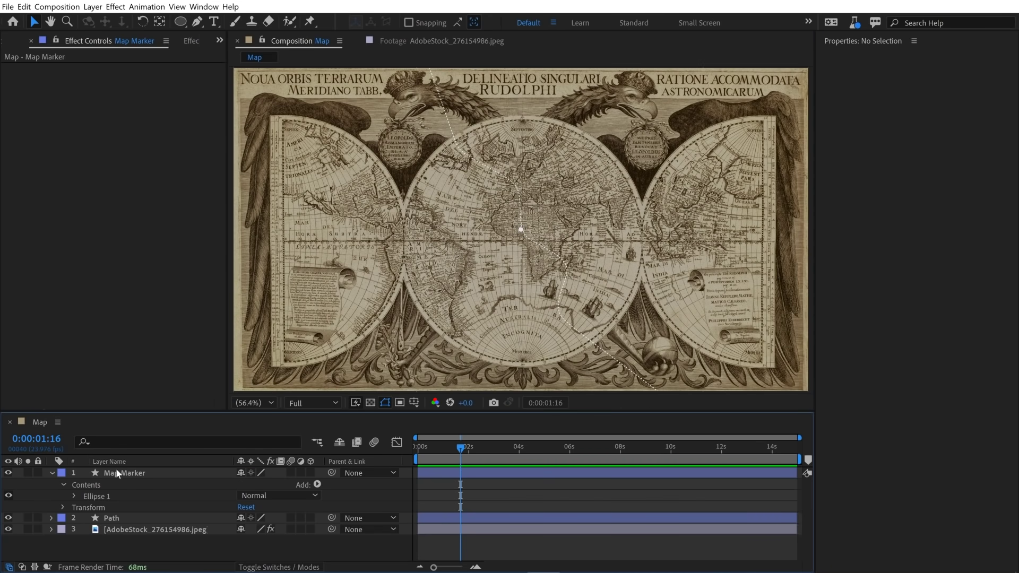
{"action": "left_click", "coordinate": [116, 468]}
{"action": "left_click", "coordinate": [126, 550]}
{"action": "left_click", "coordinate": [128, 476]}
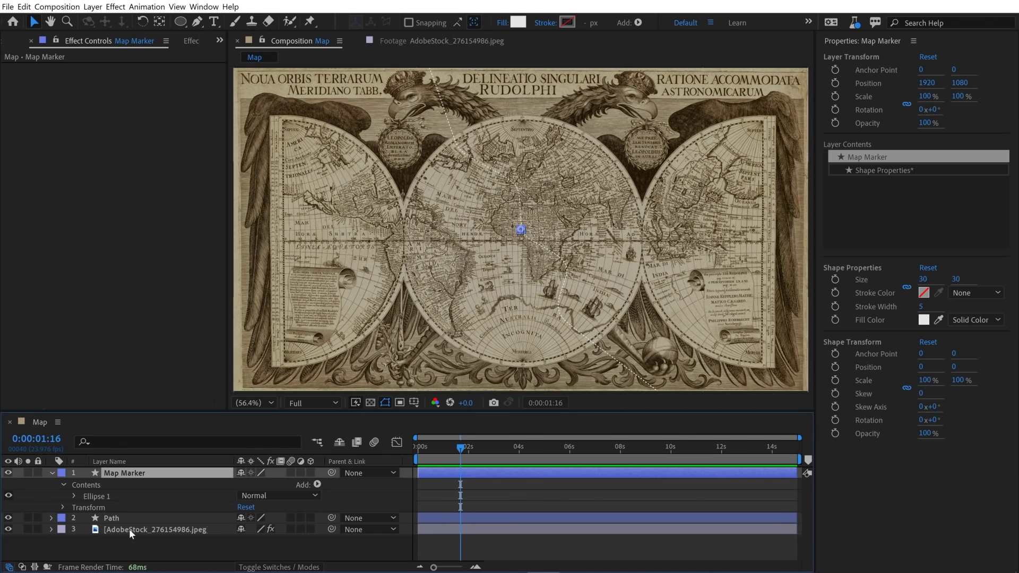
- Place the first marker precisely on the dashed path in the southern ocean
{"action": "key", "text": "u"}
{"action": "left_click", "coordinate": [139, 531]}
{"action": "left_click", "coordinate": [123, 473]}
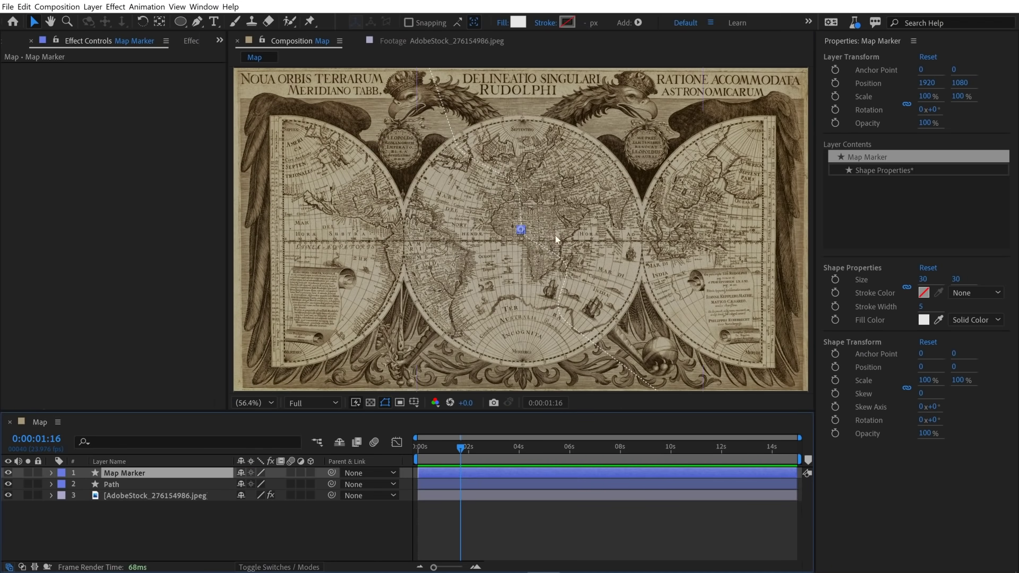
{"action": "scroll", "coordinate": [521, 229], "scroll_direction": "up", "scroll_amount": 6}
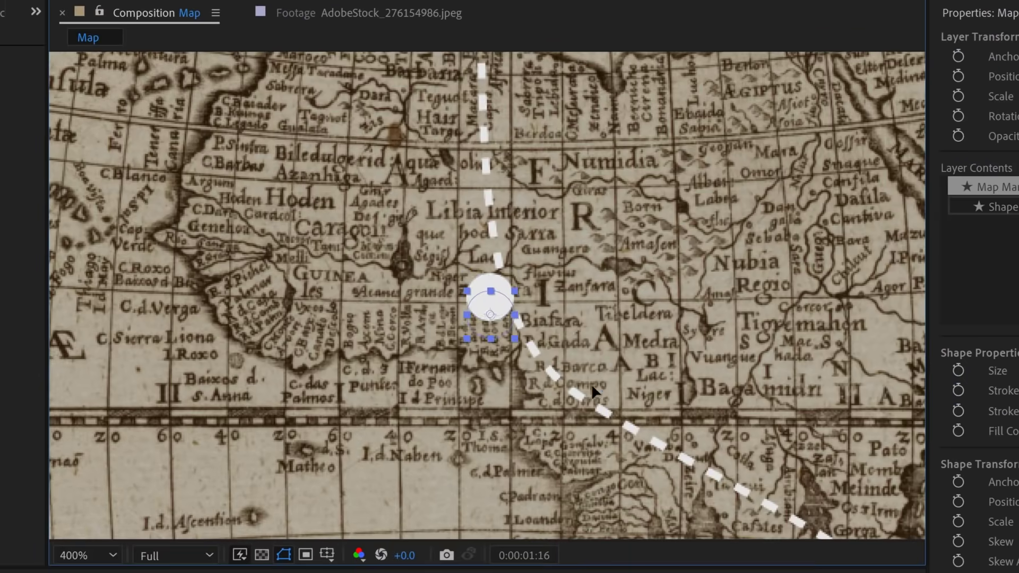
{"action": "mouse_move", "coordinate": [501, 263]}
{"action": "left_mouse_down"}
{"action": "mouse_move", "coordinate": [596, 341]}
{"action": "mouse_move", "coordinate": [495, 154]}
{"action": "left_mouse_up"}
{"action": "scroll", "coordinate": [495, 154], "scroll_direction": "down", "scroll_amount": 2}
{"action": "left_click_drag", "start_coordinate": [476, 207], "coordinate": [596, 470]}
{"action": "key", "text": "period"}
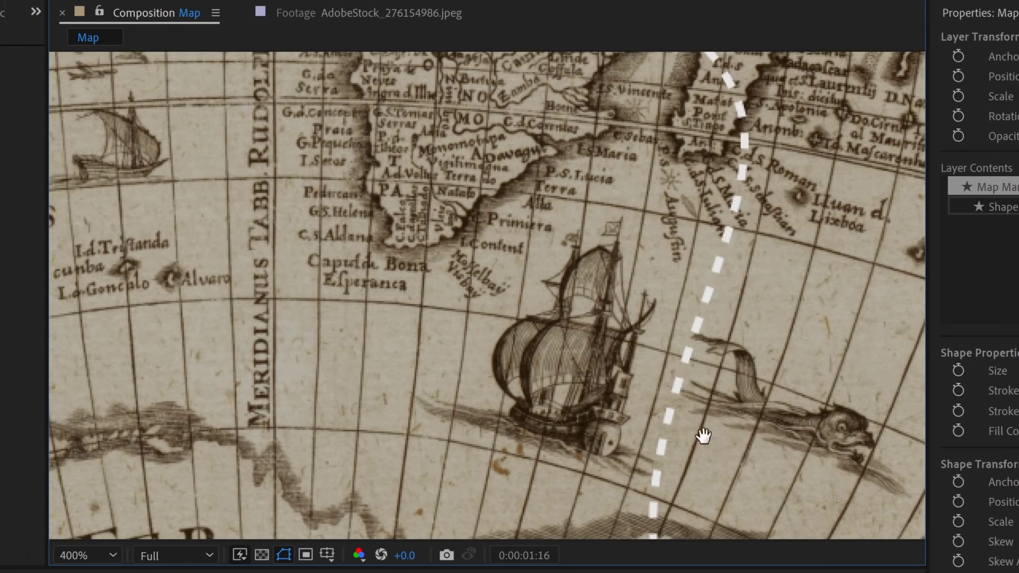
{"action": "left_click_drag", "start_coordinate": [692, 458], "coordinate": [464, 105]}
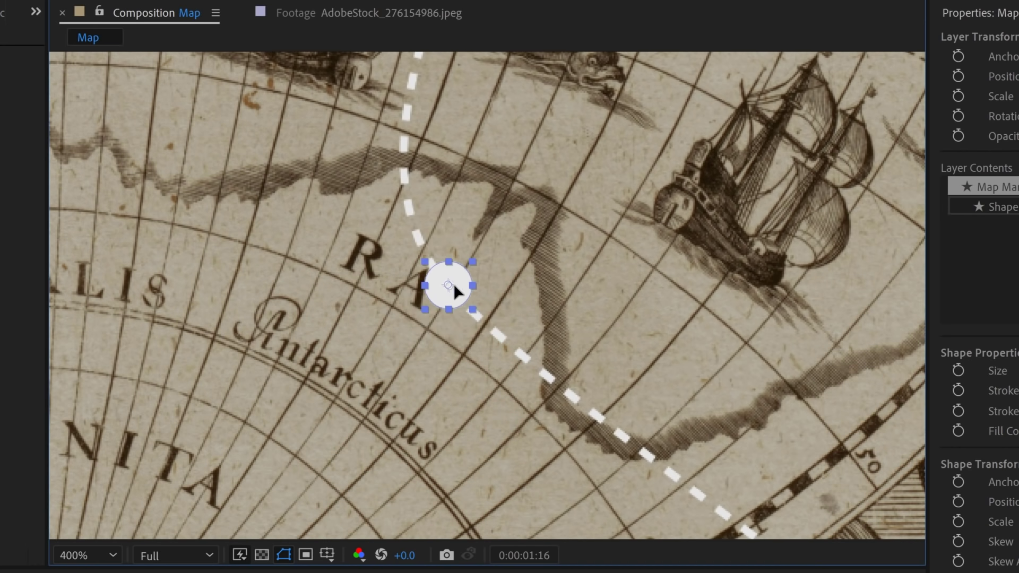
{"action": "mouse_move", "coordinate": [455, 291]}
{"action": "left_mouse_down"}
{"action": "mouse_move", "coordinate": [474, 247]}
{"action": "mouse_move", "coordinate": [416, 260]}
{"action": "mouse_move", "coordinate": [386, 289]}
{"action": "mouse_move", "coordinate": [449, 287]}
{"action": "left_mouse_up"}
{"action": "key", "text": "period"}
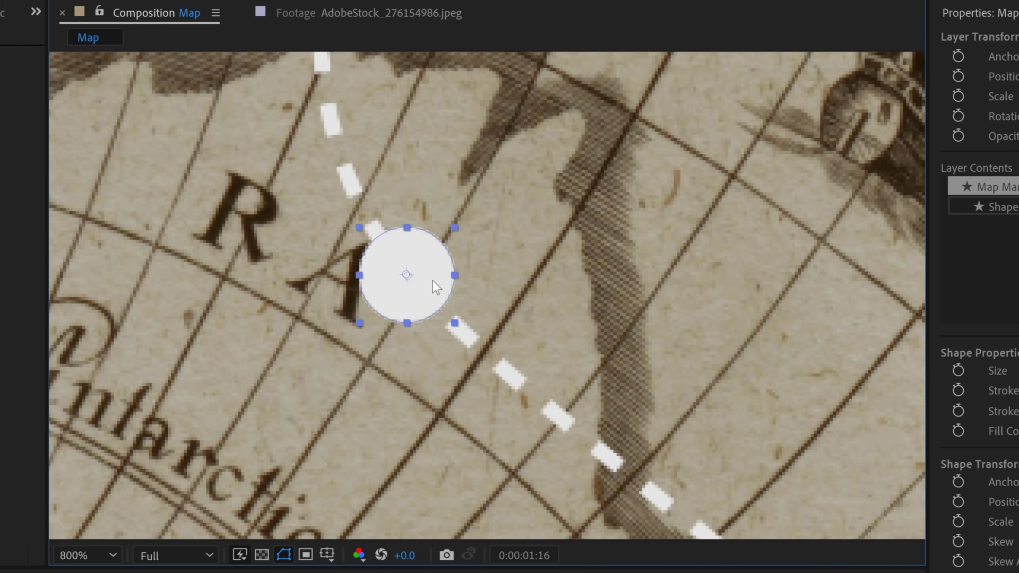
{"action": "mouse_move", "coordinate": [454, 227]}
{"action": "left_mouse_down"}
{"action": "mouse_move", "coordinate": [462, 256]}
{"action": "mouse_move", "coordinate": [499, 226]}
{"action": "mouse_move", "coordinate": [495, 209]}
{"action": "mouse_move", "coordinate": [420, 158]}
{"action": "mouse_move", "coordinate": [361, 231]}
{"action": "mouse_move", "coordinate": [482, 387]}
{"action": "left_mouse_up"}
{"action": "mouse_move", "coordinate": [402, 254]}
{"action": "left_mouse_down"}
{"action": "mouse_move", "coordinate": [375, 291]}
{"action": "mouse_move", "coordinate": [430, 264]}
{"action": "mouse_move", "coordinate": [421, 241]}
{"action": "mouse_move", "coordinate": [406, 260]}
{"action": "left_mouse_up"}
{"action": "key", "text": "comma"}
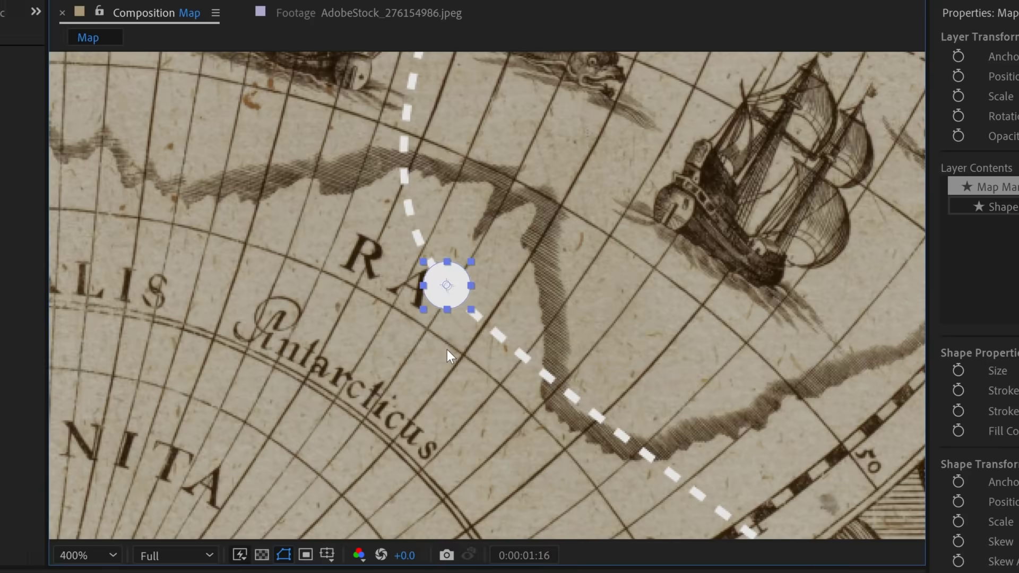
{"action": "key", "text": "comma"}
- Position further markers along the path: east African coast, northern Africa, and the far north
{"action": "left_click_drag", "start_coordinate": [446, 348], "coordinate": [526, 496]}
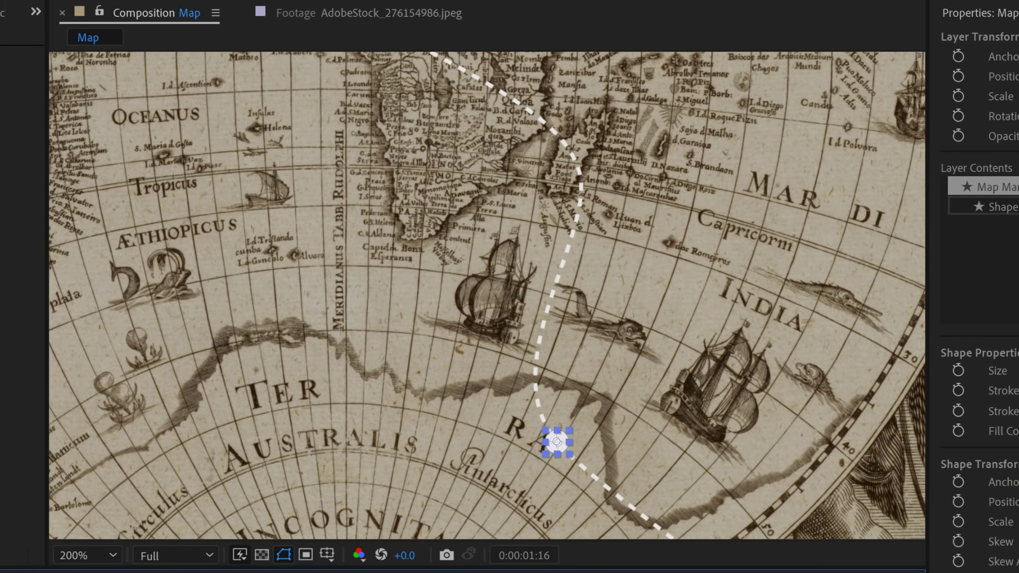
{"action": "left_click_drag", "start_coordinate": [563, 451], "coordinate": [568, 139]}
{"action": "key", "text": "period"}
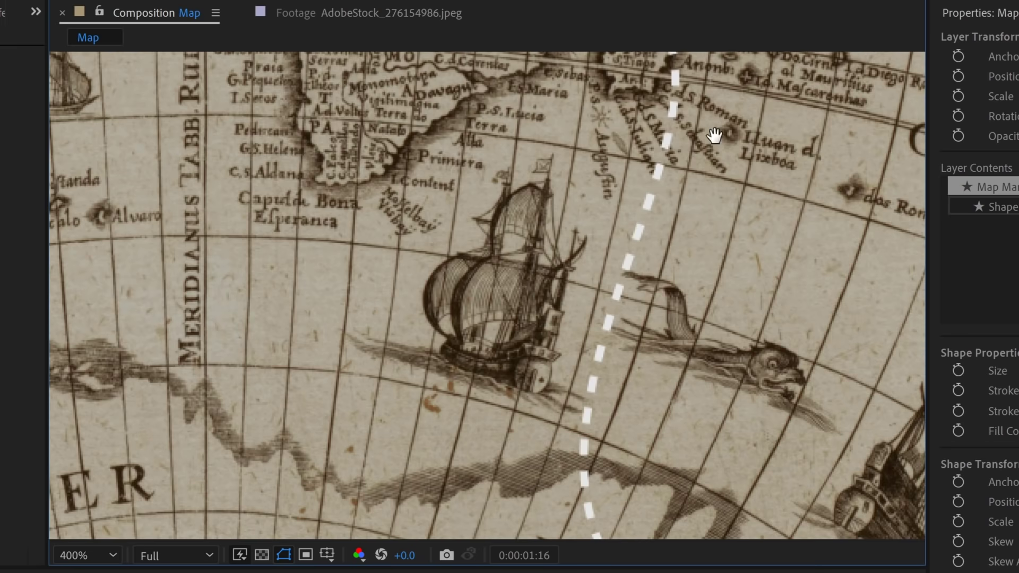
{"action": "left_click_drag", "start_coordinate": [713, 135], "coordinate": [703, 456]}
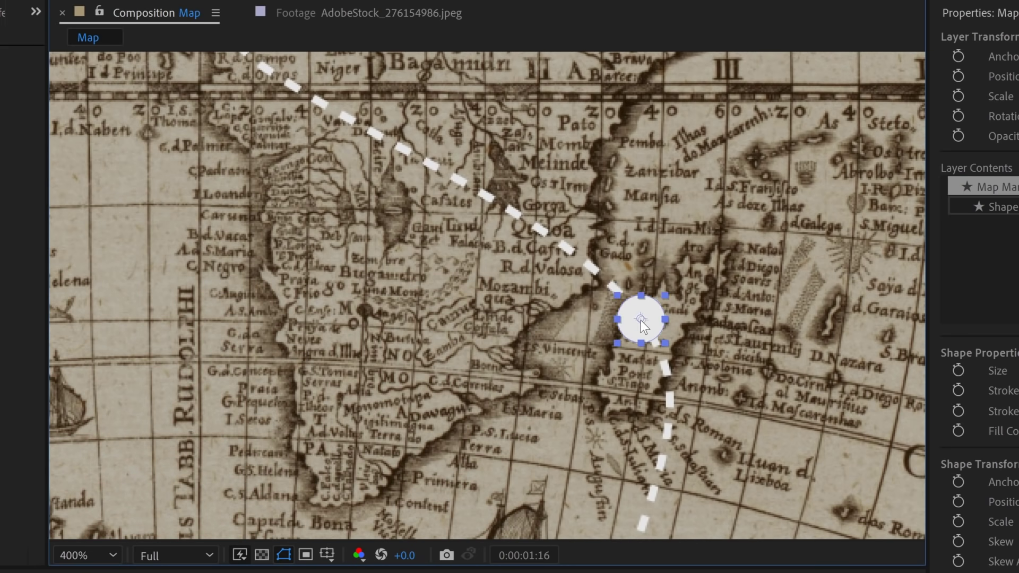
{"action": "mouse_move", "coordinate": [641, 320]}
{"action": "left_mouse_down"}
{"action": "mouse_move", "coordinate": [390, 177]}
{"action": "mouse_move", "coordinate": [528, 240]}
{"action": "mouse_move", "coordinate": [487, 204]}
{"action": "left_mouse_up"}
{"action": "key", "text": "comma"}
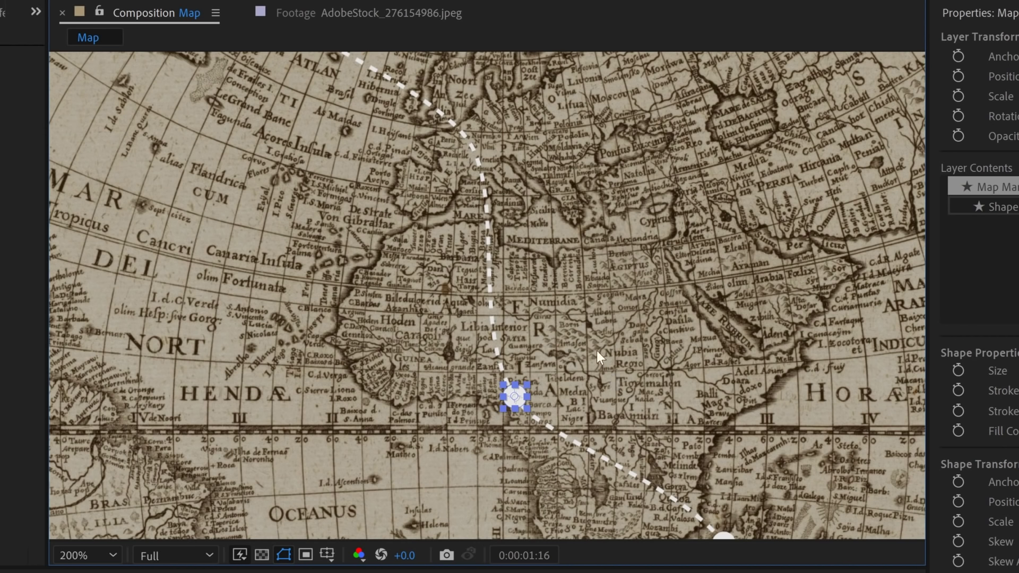
{"action": "mouse_move", "coordinate": [517, 400]}
{"action": "left_mouse_down"}
{"action": "mouse_move", "coordinate": [521, 249]}
{"action": "mouse_move", "coordinate": [475, 156]}
{"action": "left_mouse_up"}
{"action": "left_click_drag", "start_coordinate": [546, 143], "coordinate": [765, 329]}
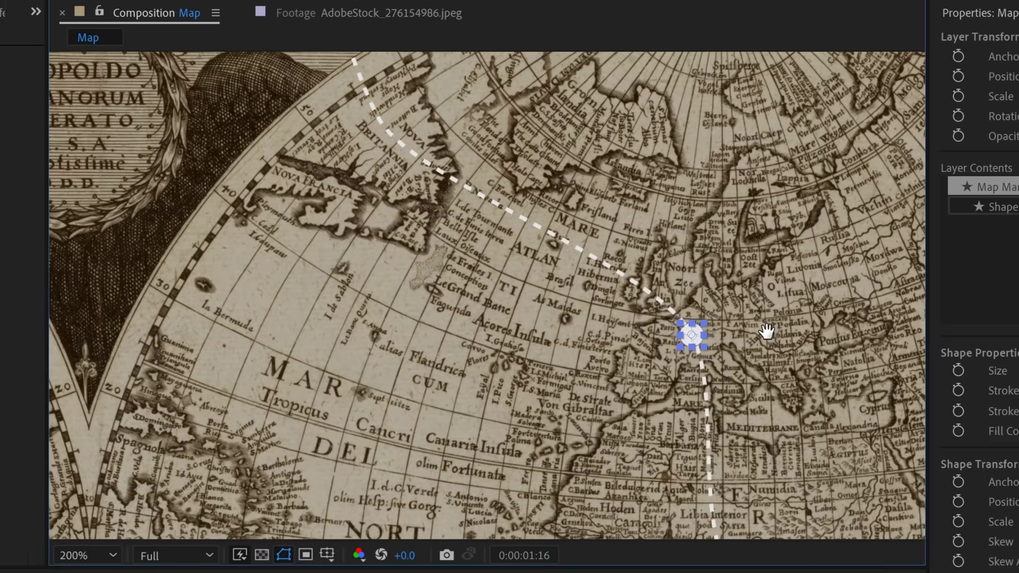
{"action": "mouse_move", "coordinate": [702, 344]}
{"action": "left_mouse_down"}
{"action": "mouse_move", "coordinate": [452, 148]}
{"action": "mouse_move", "coordinate": [420, 160]}
{"action": "mouse_move", "coordinate": [395, 136]}
{"action": "left_mouse_up"}
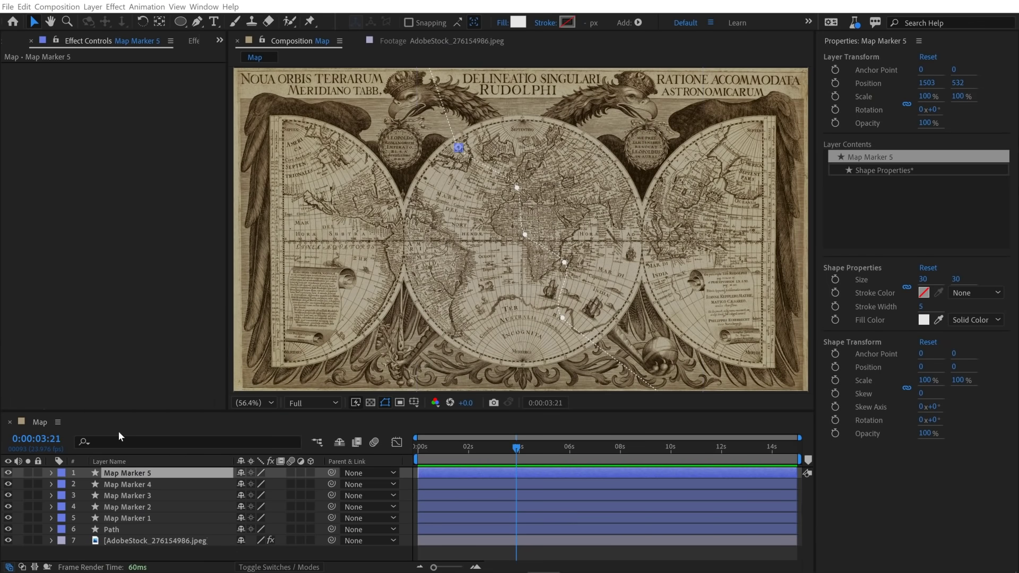
- Add Trim Paths to the Path layer's shape contents and expand Trim Paths 1's Start, End and Offset
{"action": "left_click", "coordinate": [106, 530]}
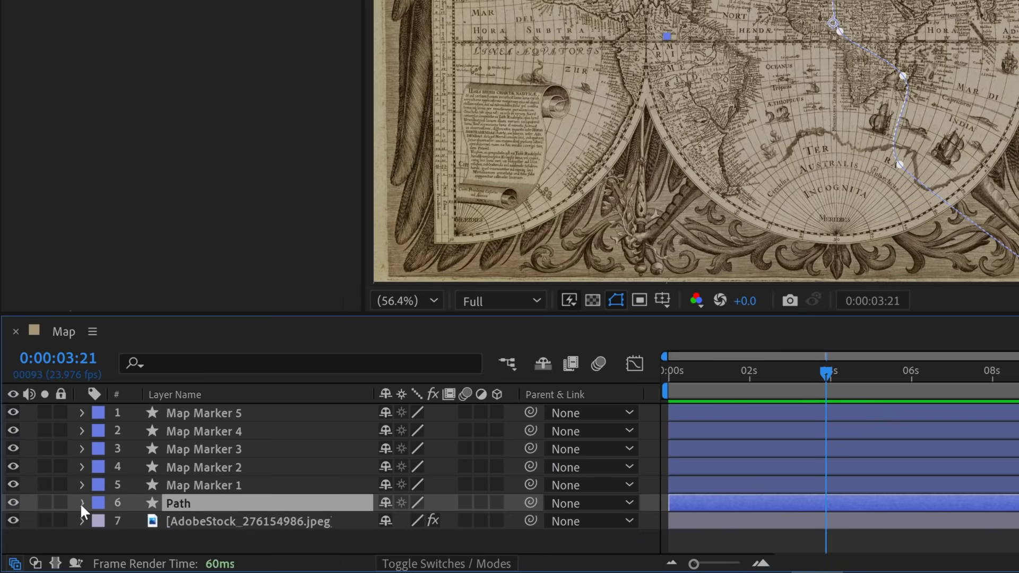
{"action": "left_click", "coordinate": [51, 529]}
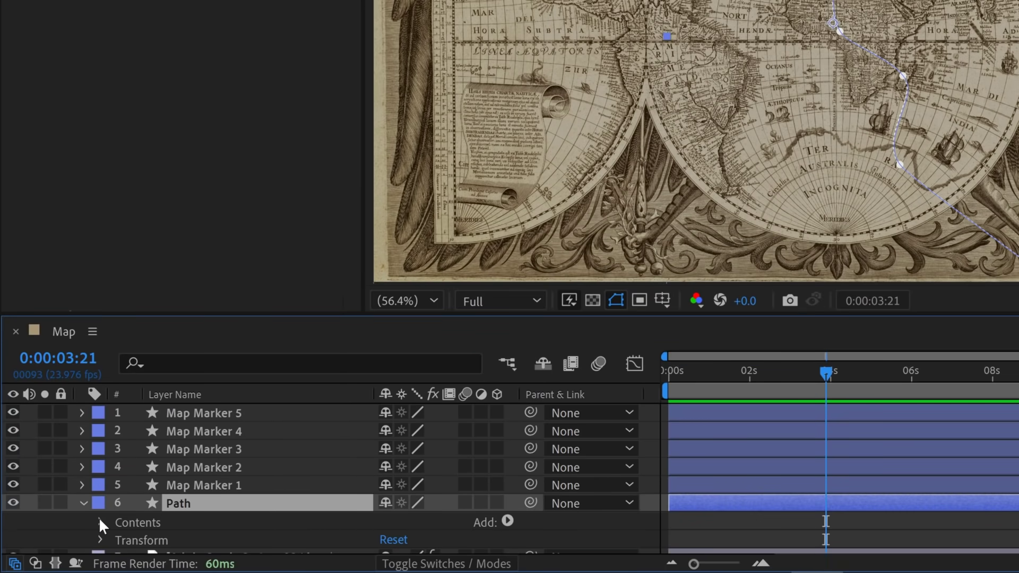
{"action": "left_click", "coordinate": [100, 519]}
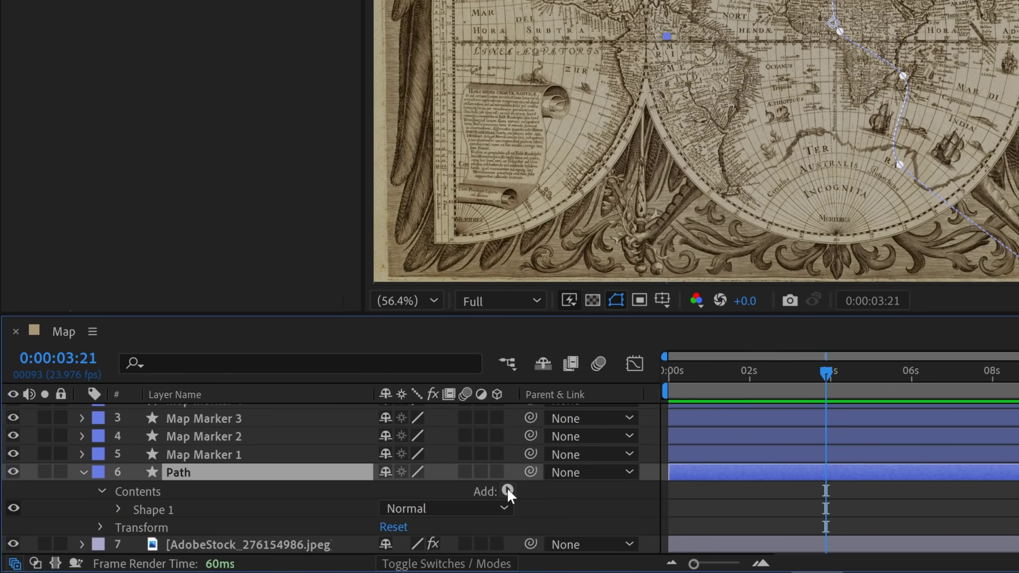
{"action": "left_click", "coordinate": [508, 489]}
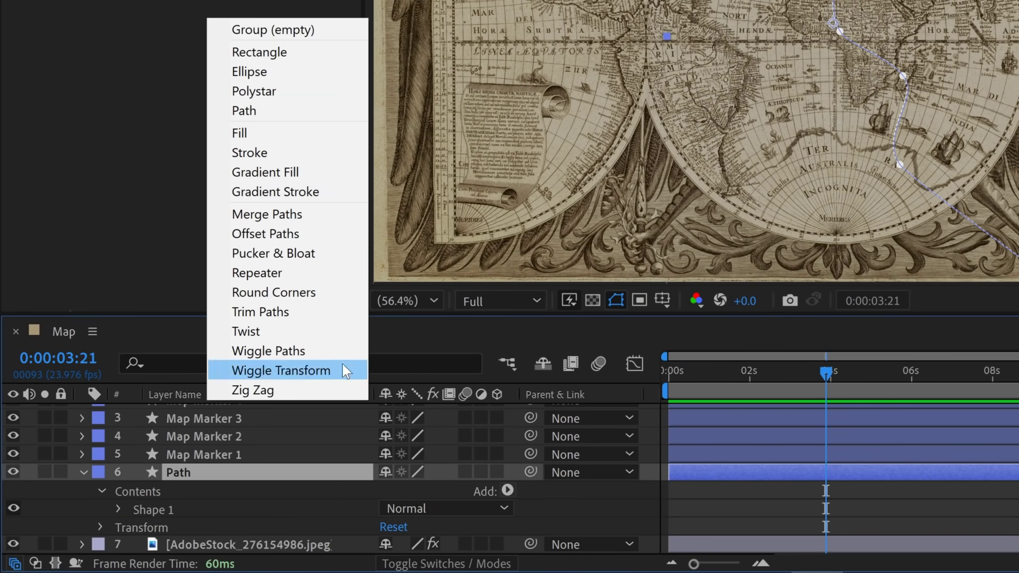
{"action": "left_click", "coordinate": [306, 314]}
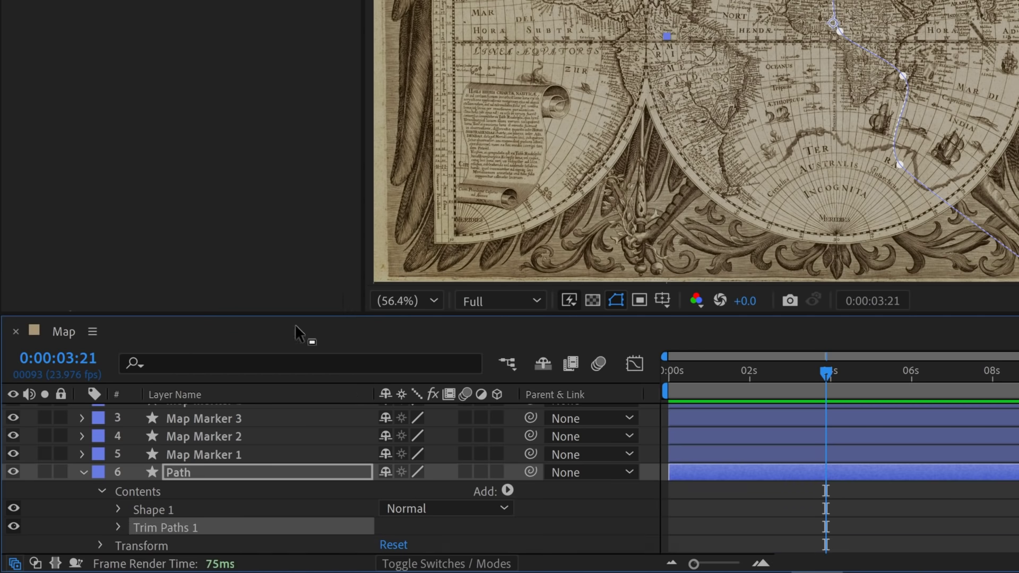
{"action": "left_click", "coordinate": [118, 509]}
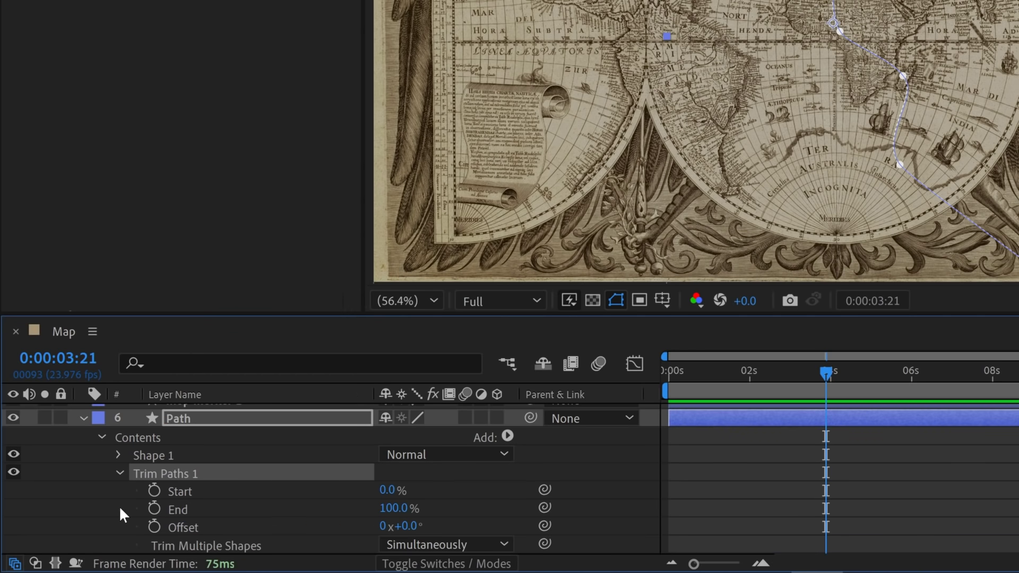
- Set a 100% Trim Paths End keyframe and move it later in time
{"action": "left_click", "coordinate": [921, 435]}
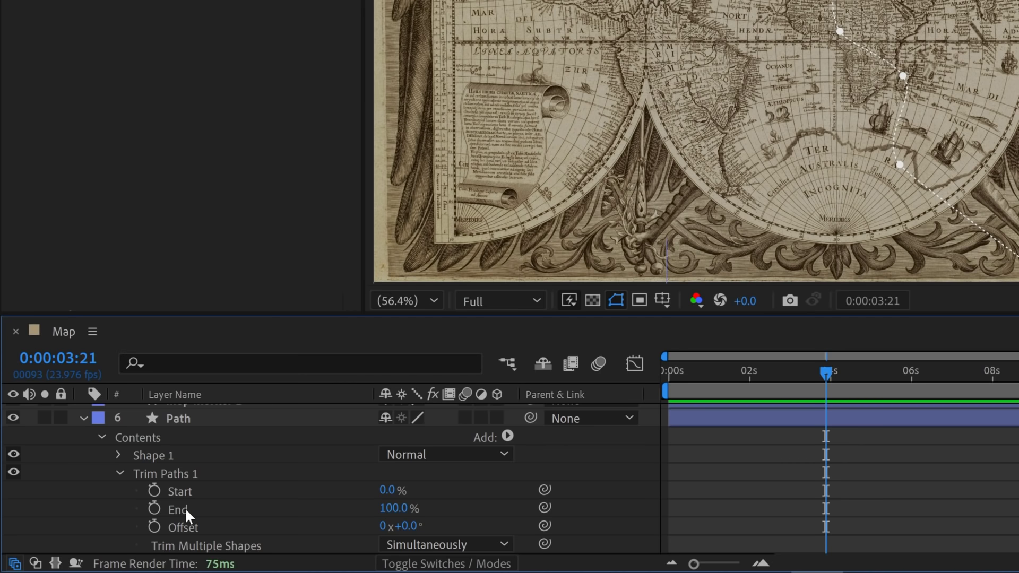
{"action": "left_click", "coordinate": [154, 509]}
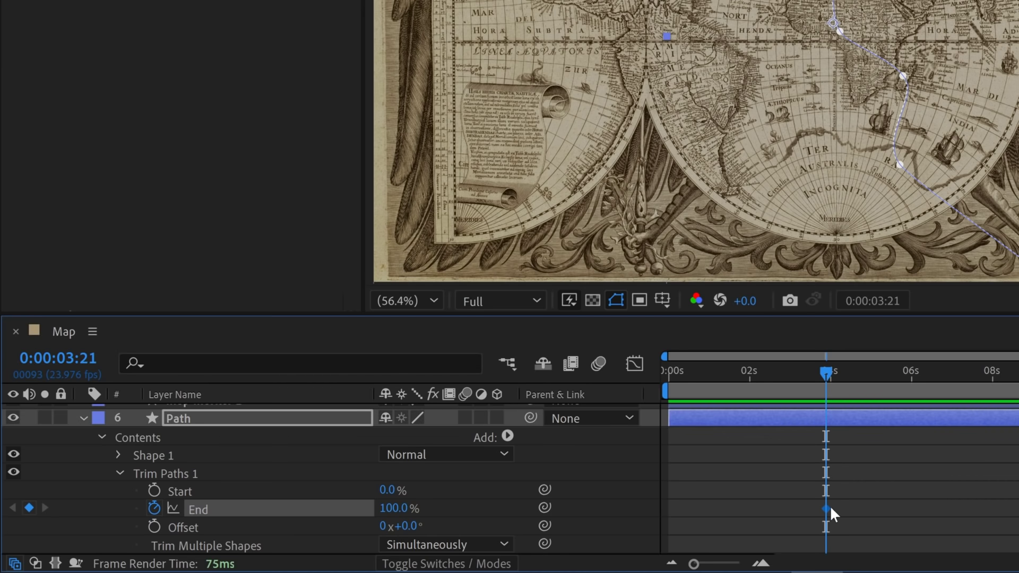
{"action": "left_click_drag", "start_coordinate": [829, 505], "coordinate": [870, 508]}
- Add a 0% End keyframe at 0:00, then solo the Path layer and preview the draw-on
{"action": "left_click_drag", "start_coordinate": [825, 377], "coordinate": [629, 391]}
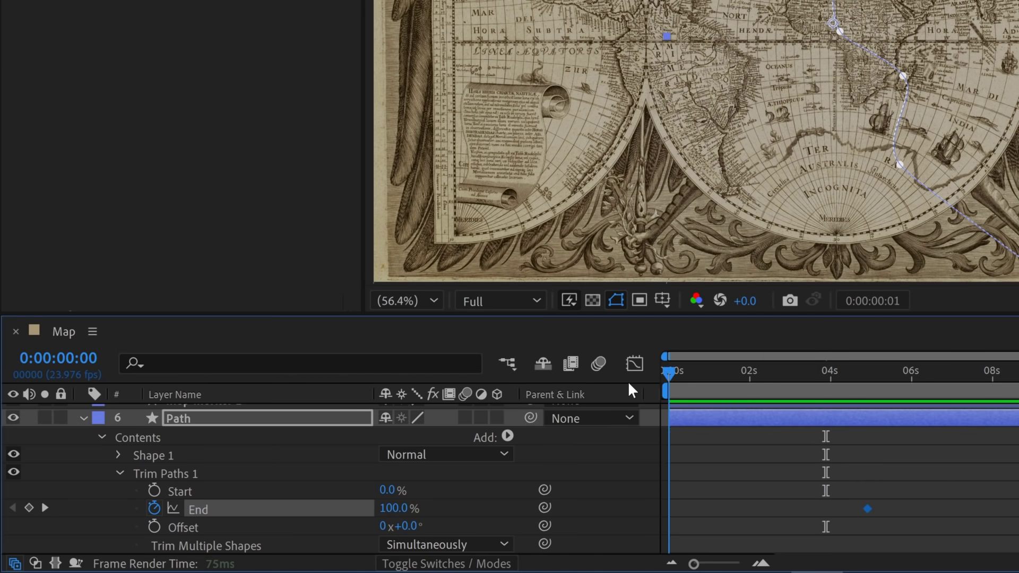
{"action": "left_click", "coordinate": [399, 508]}
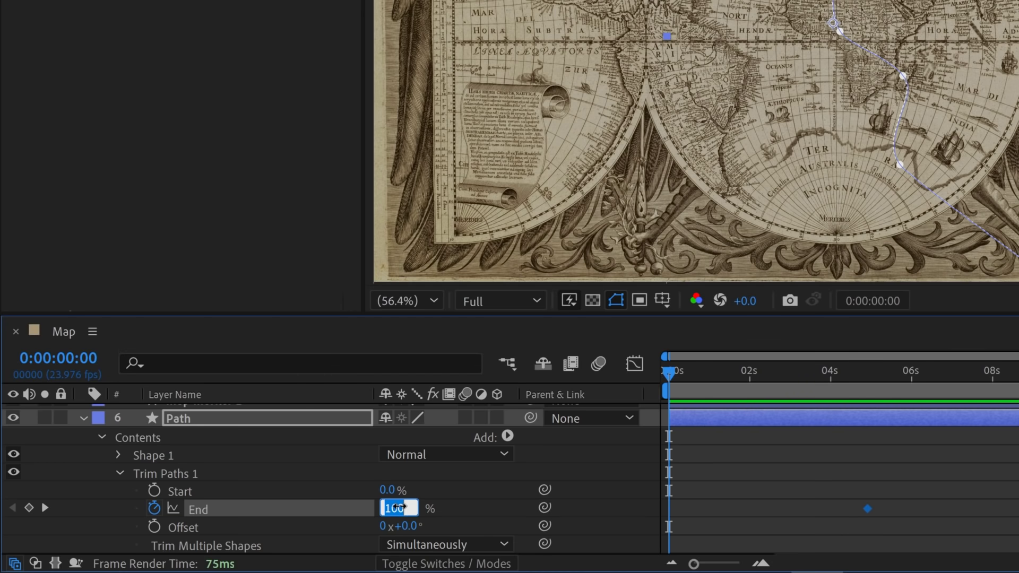
{"action": "type", "text": "0"}
{"action": "key", "text": "Return"}
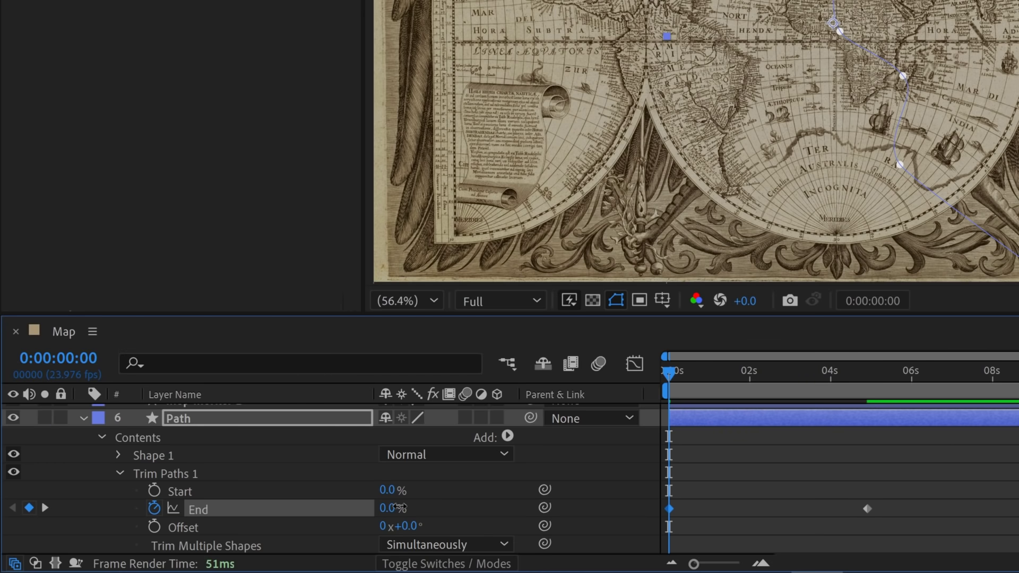
{"action": "left_click", "coordinate": [44, 419]}
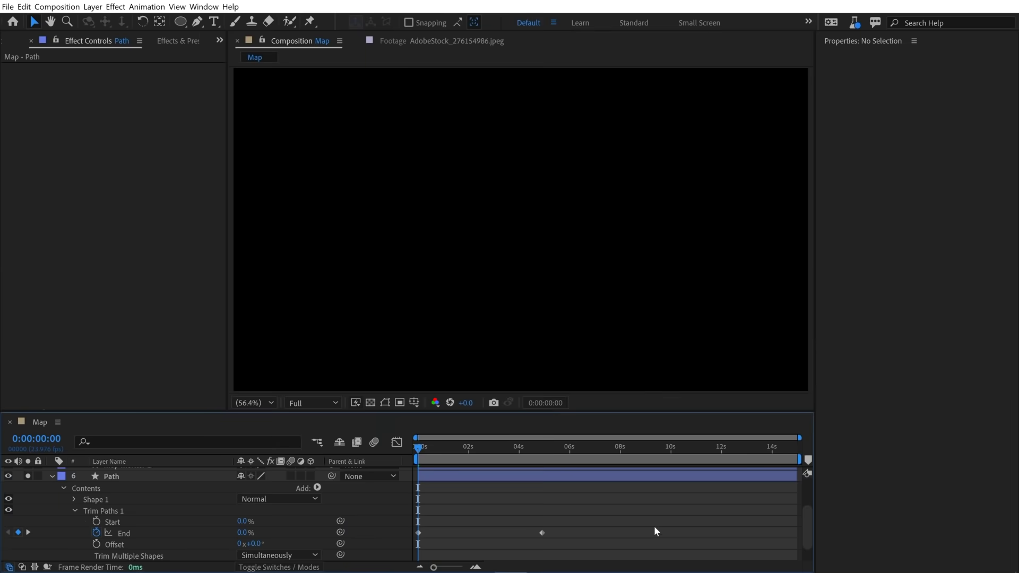
{"action": "key", "text": "space"}
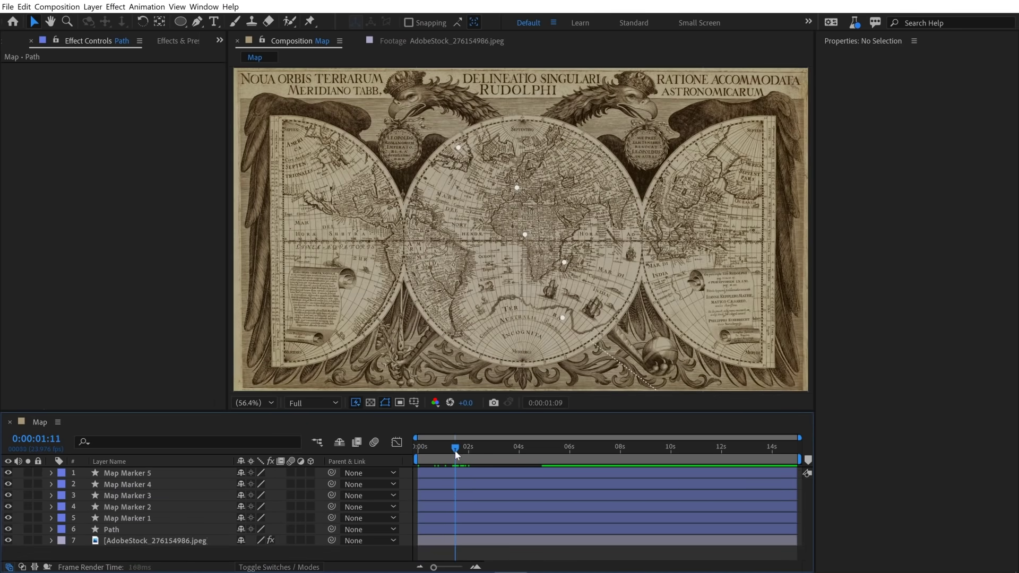
- At the time the path reaches Map Marker 1, add a Scale keyframe and nudge it later
{"action": "left_click_drag", "start_coordinate": [454, 450], "coordinate": [458, 449]}
{"action": "left_click", "coordinate": [144, 519]}
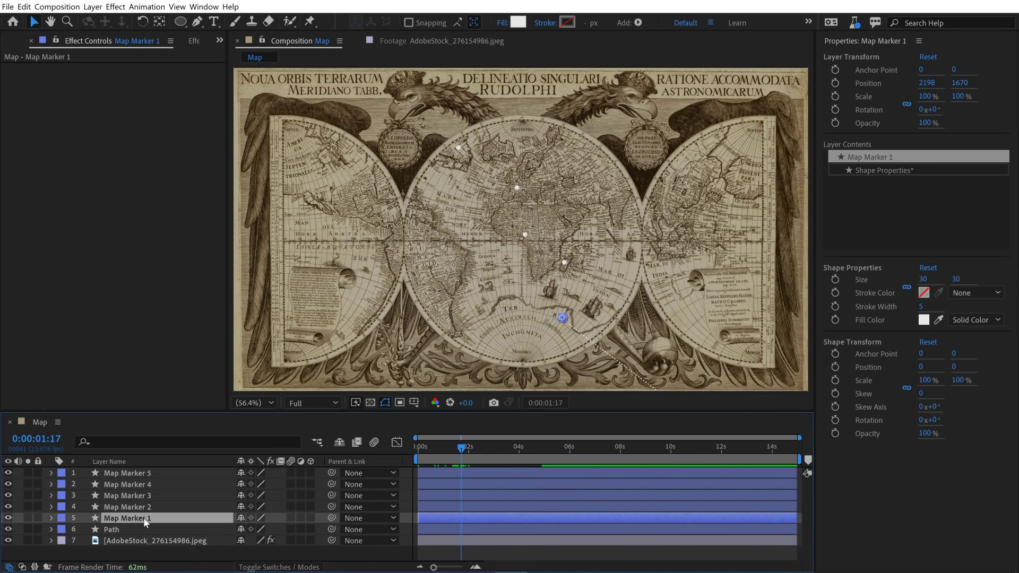
{"action": "key", "text": "s"}
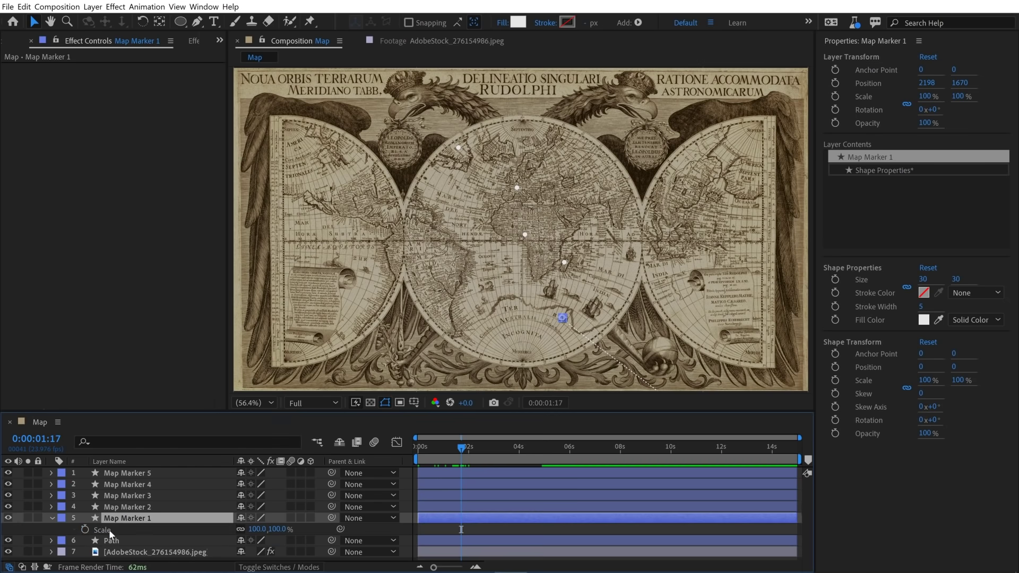
{"action": "left_click", "coordinate": [85, 530]}
{"action": "key", "text": "equal"}
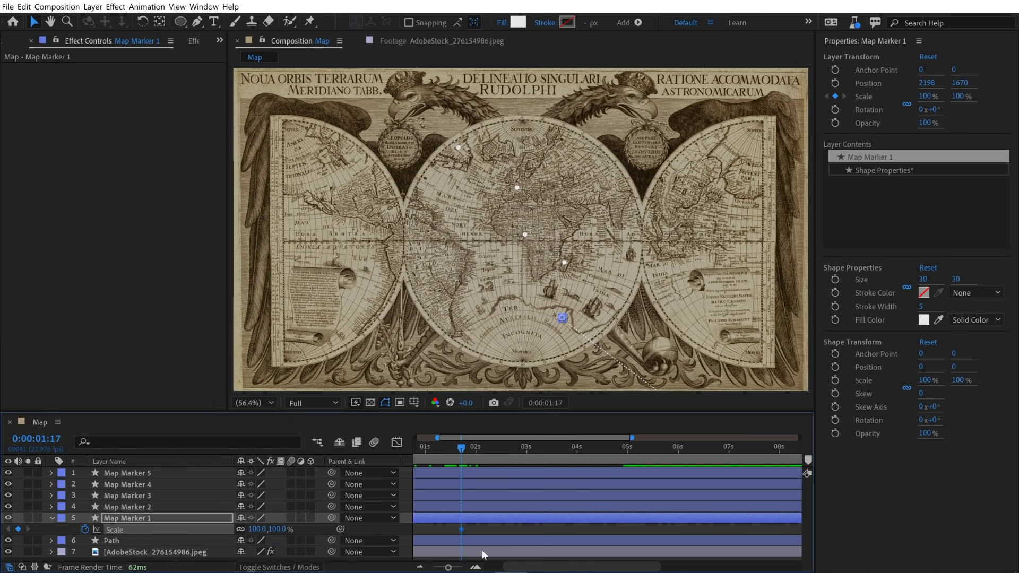
{"action": "left_click_drag", "start_coordinate": [461, 529], "coordinate": [480, 528]}
- Set Map Marker 1's Scale keyframes to 0% then 100% and apply Easy Ease to both
{"action": "left_click", "coordinate": [258, 529]}
{"action": "key", "text": "Return"}
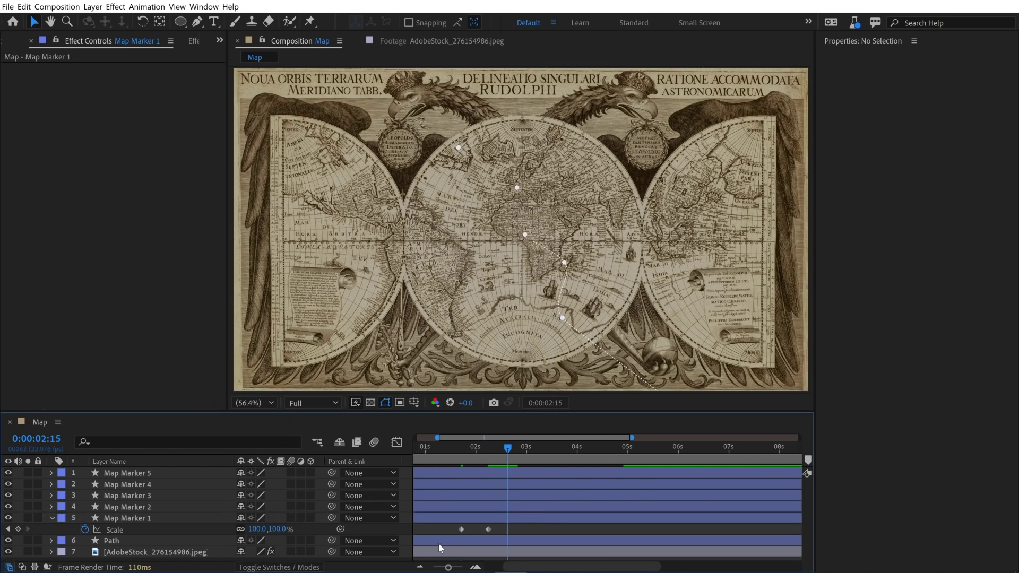
{"action": "right_click", "coordinate": [461, 529]}
{"action": "mouse_move", "coordinate": [510, 521]}
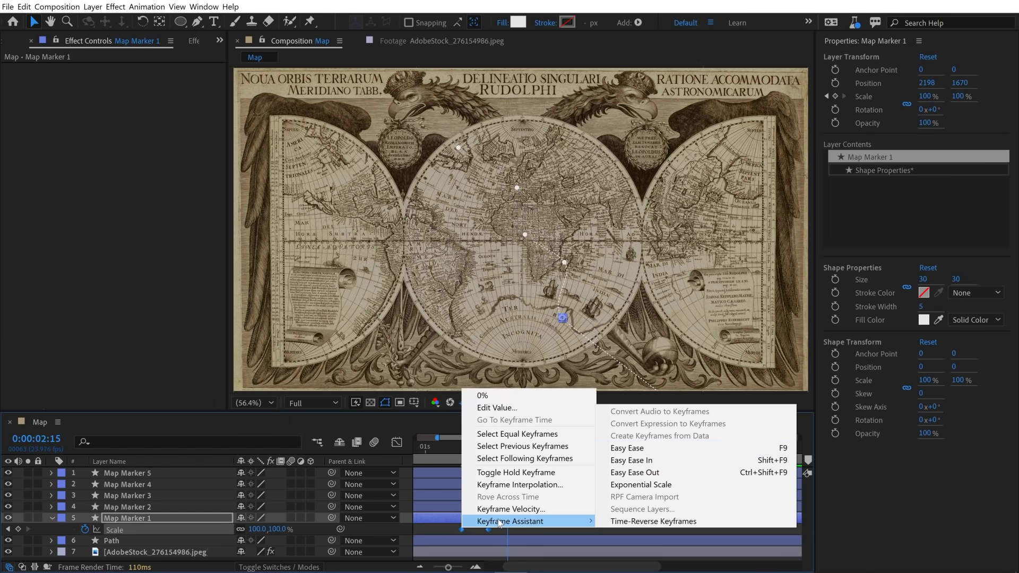
{"action": "left_click", "coordinate": [640, 449]}
{"action": "key", "text": "j"}
{"action": "key", "text": "j"}
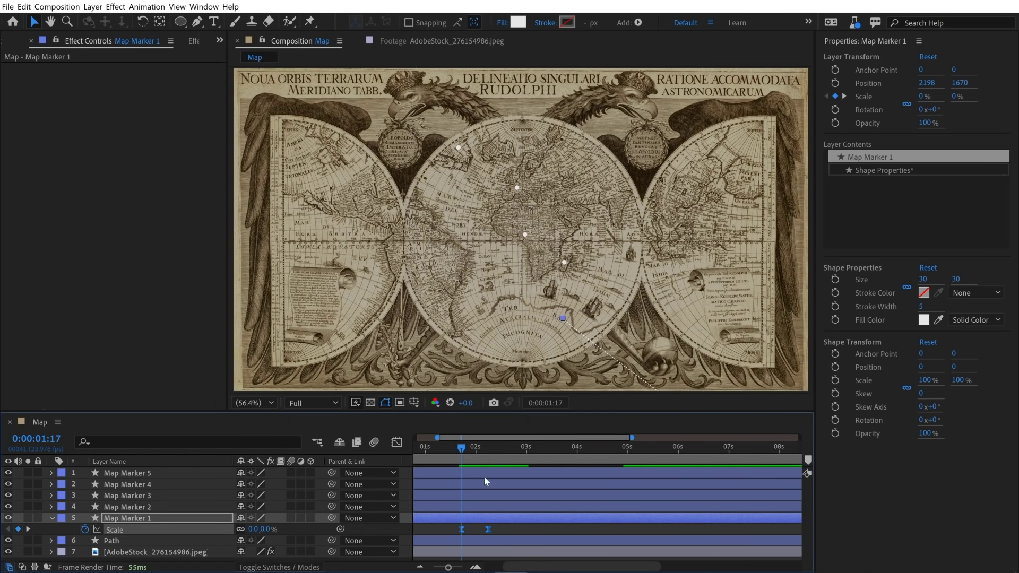
- Paste the scale-in keyframes onto Map Marker 2 at a later time, moving on to Map Marker 3
{"action": "left_click_drag", "start_coordinate": [461, 450], "coordinate": [490, 444]}
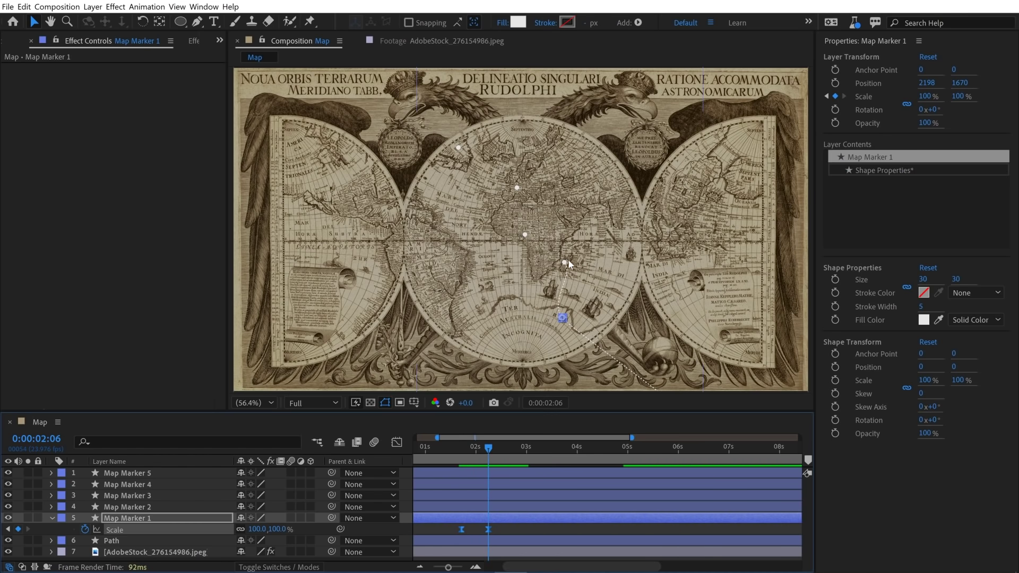
{"action": "left_click", "coordinate": [131, 504]}
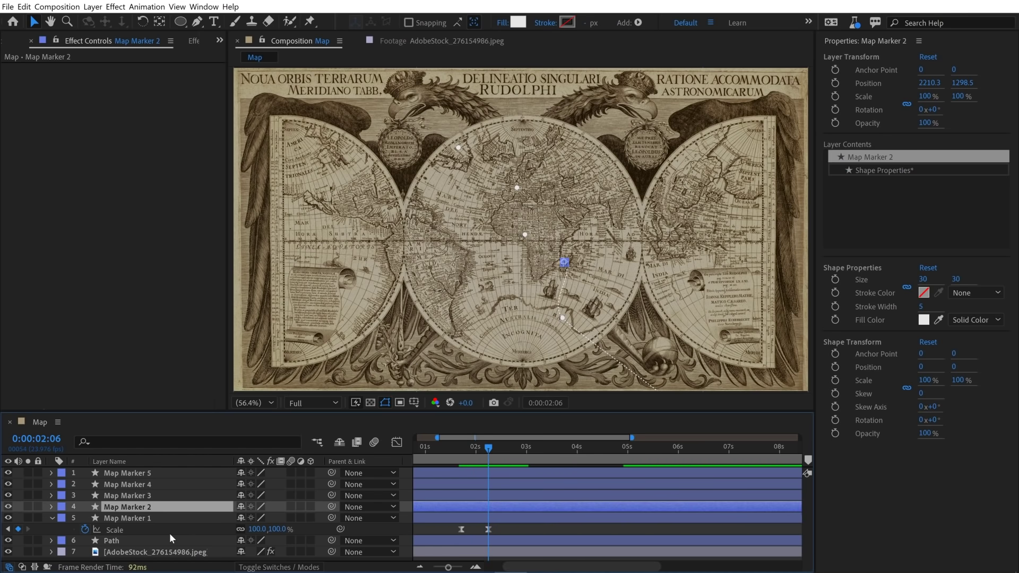
{"action": "key", "text": "ctrl+v"}
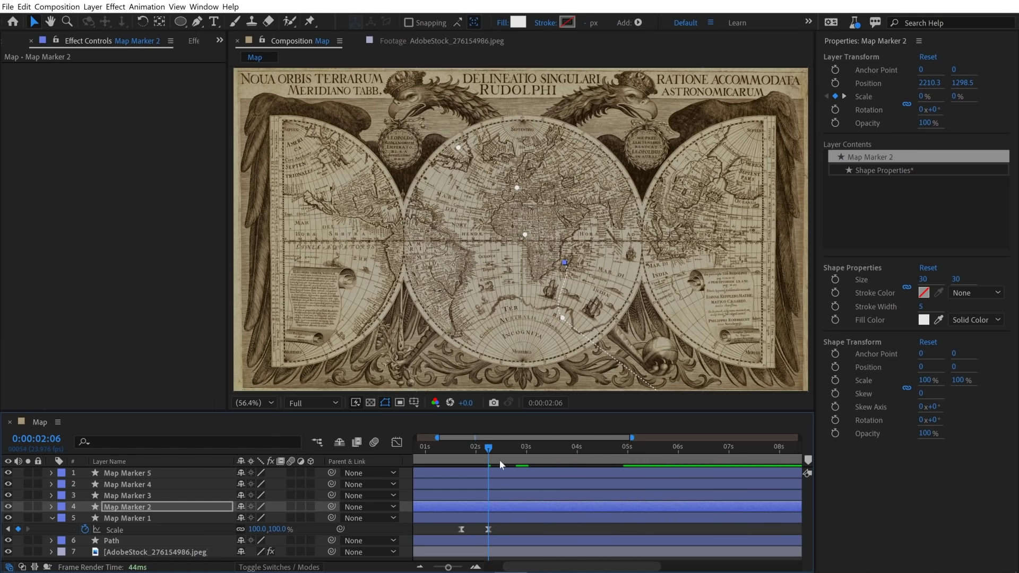
{"action": "left_click_drag", "start_coordinate": [492, 449], "coordinate": [569, 447]}
{"action": "key", "text": "ctrl+Up"}
- Select all five Map Marker layers and show their Scale keyframes
{"action": "left_click", "coordinate": [547, 473]}
{"action": "left_click", "coordinate": [521, 515], "text": "shift"}
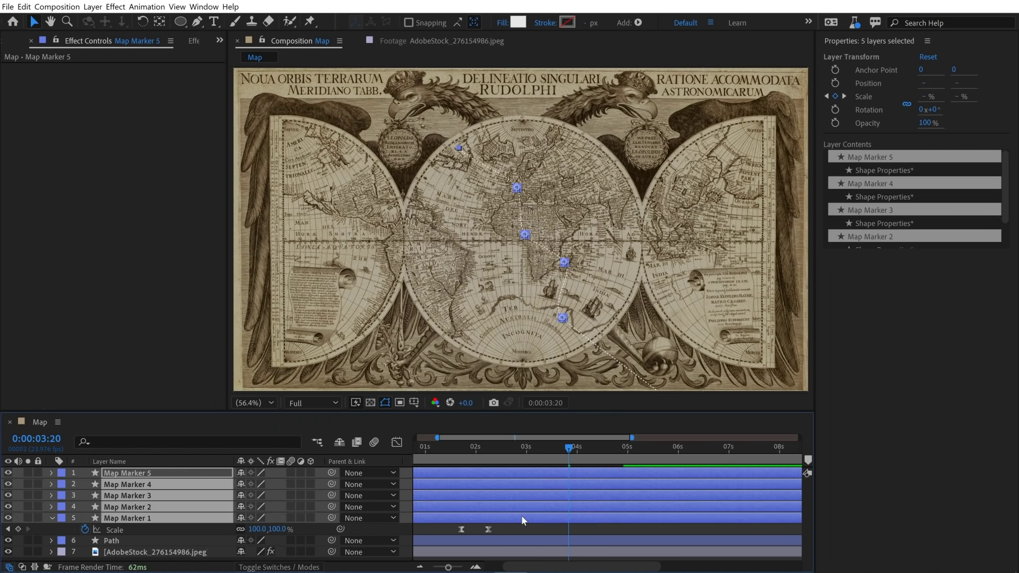
{"action": "key", "text": "s"}
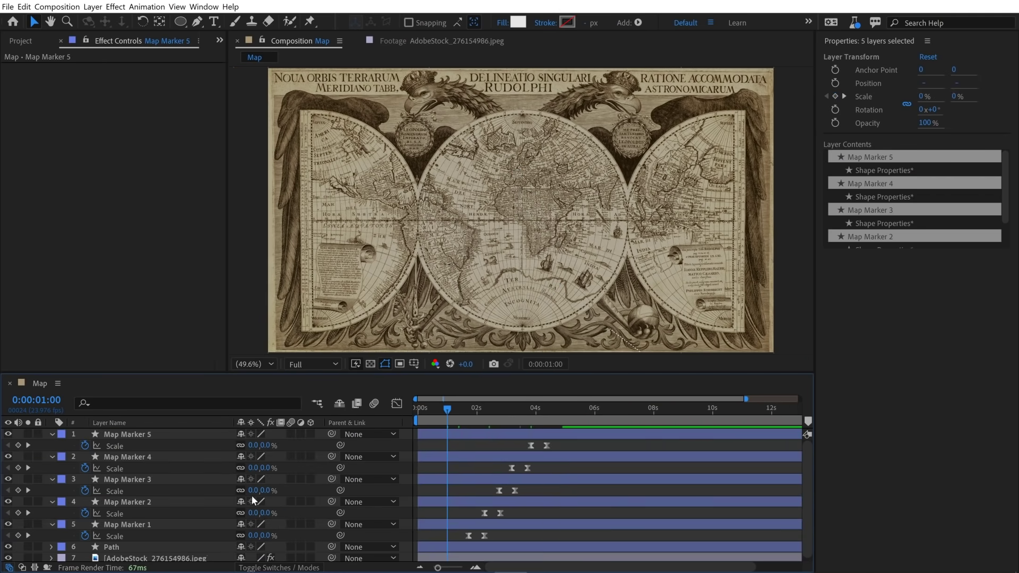
- Maximize the Composition viewer to review the animated path and markers
{"action": "key", "text": "F2"}
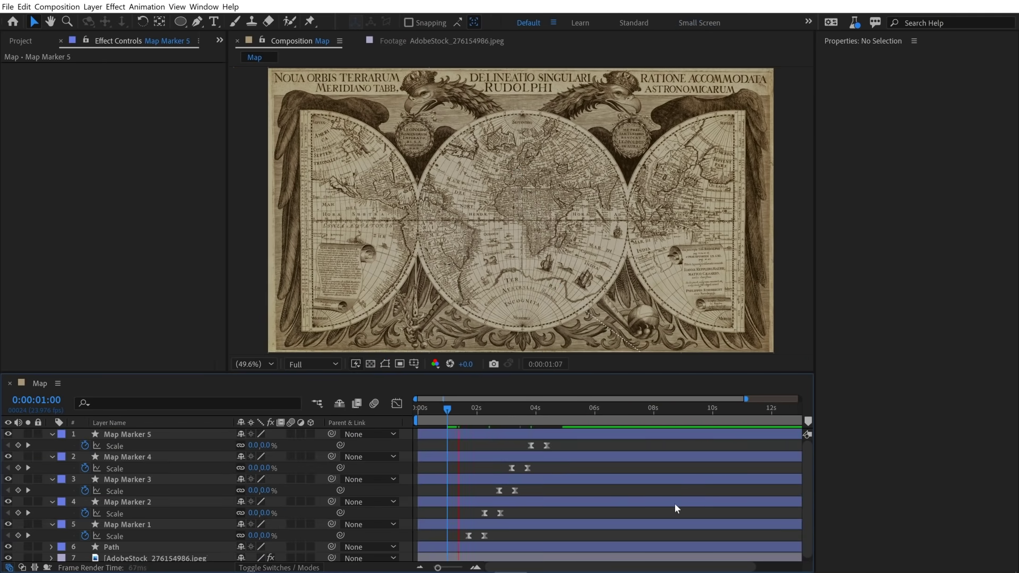